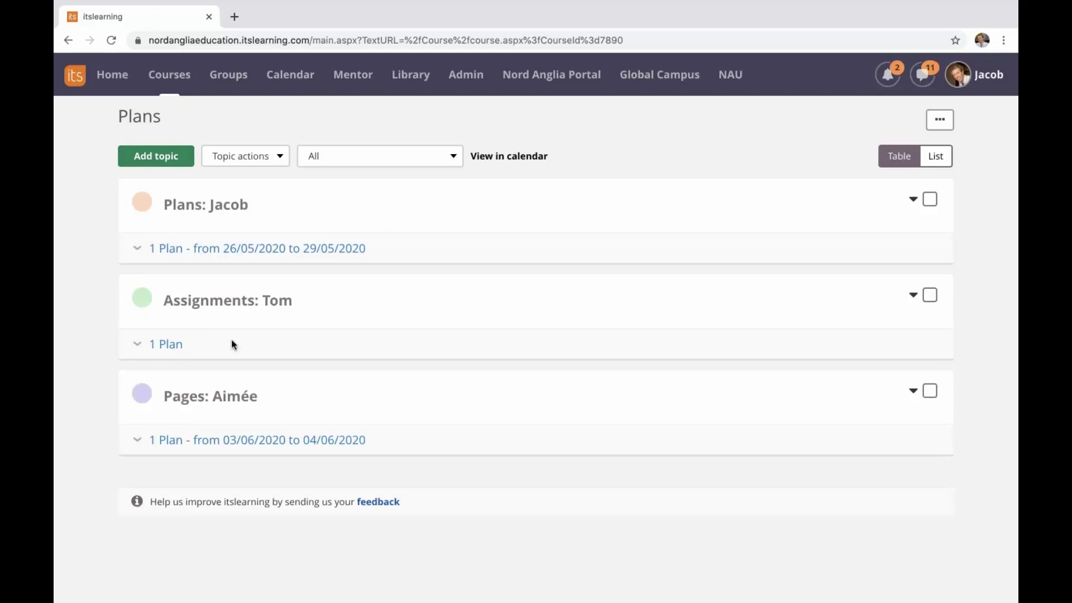
Expand the plan in the first topic and review its dates, description, and resources and activities.
click(191, 250)
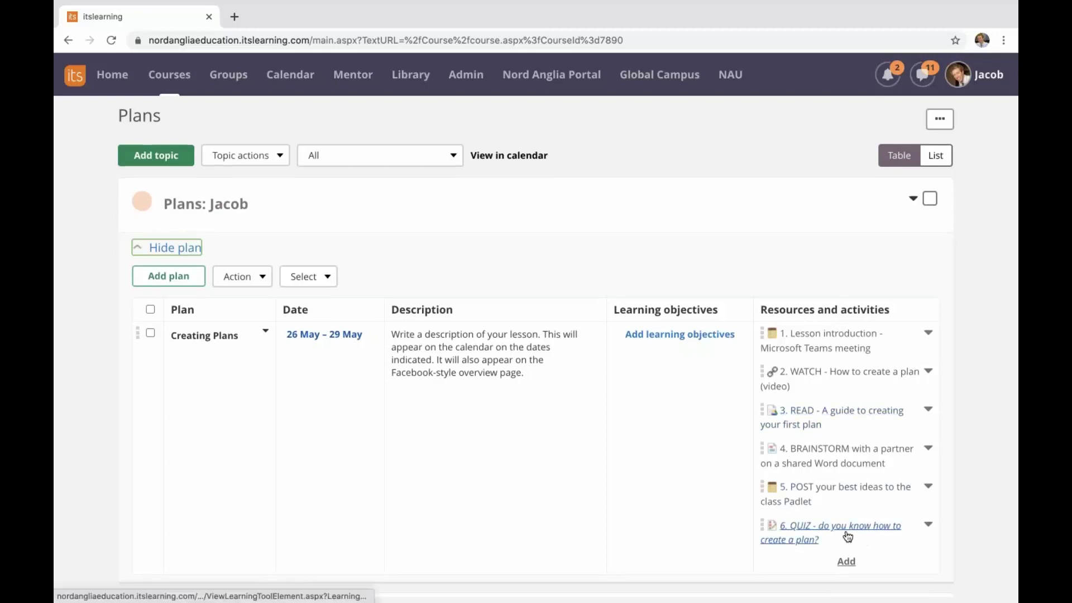
scroll(848, 537, down, 1)
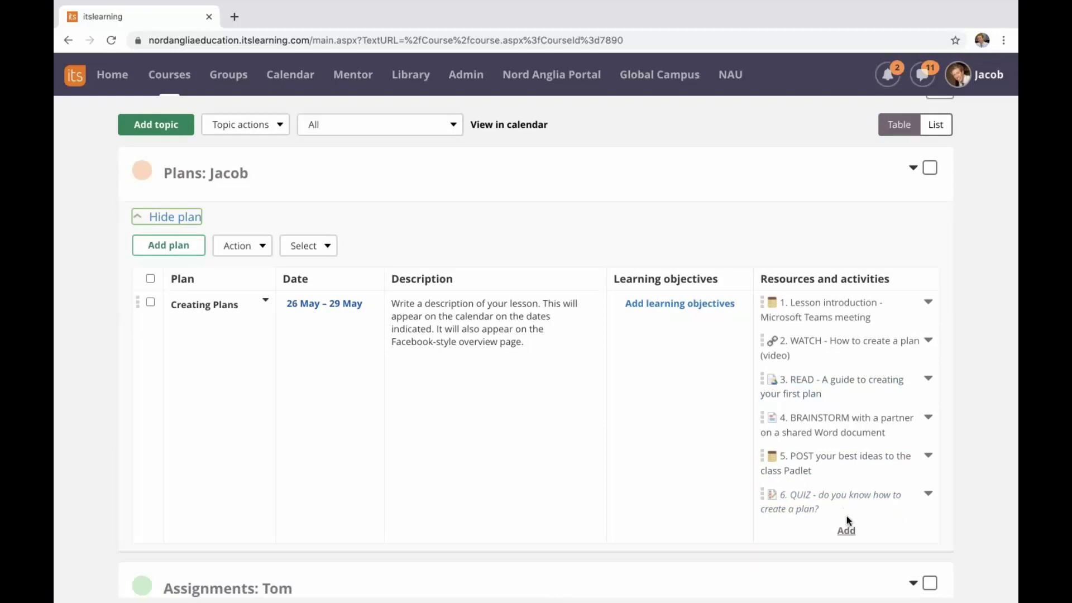
scroll(848, 521, down, 1)
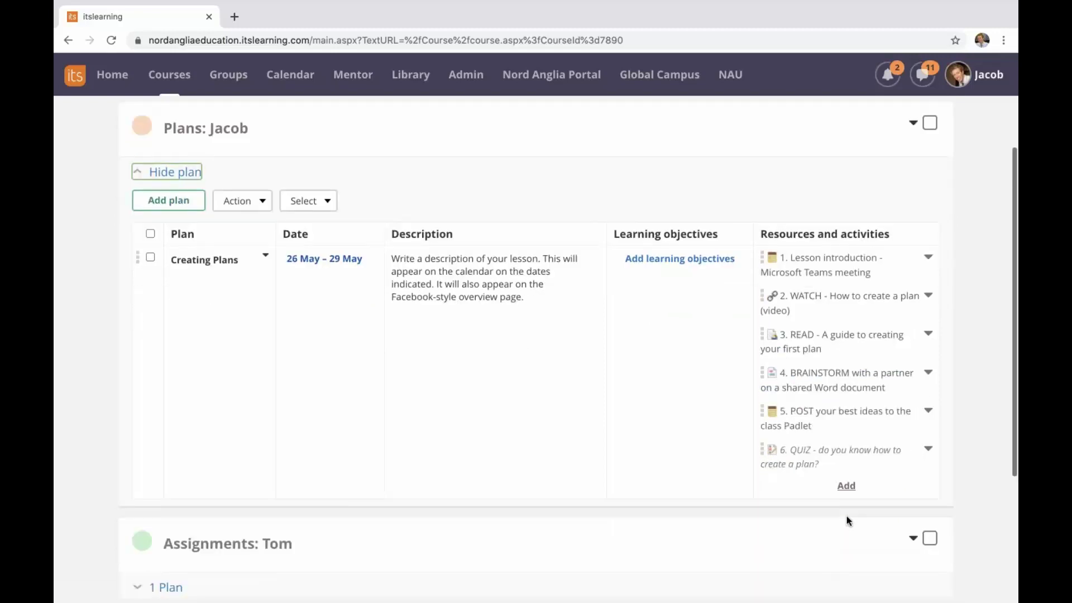
scroll(848, 520, down, 1)
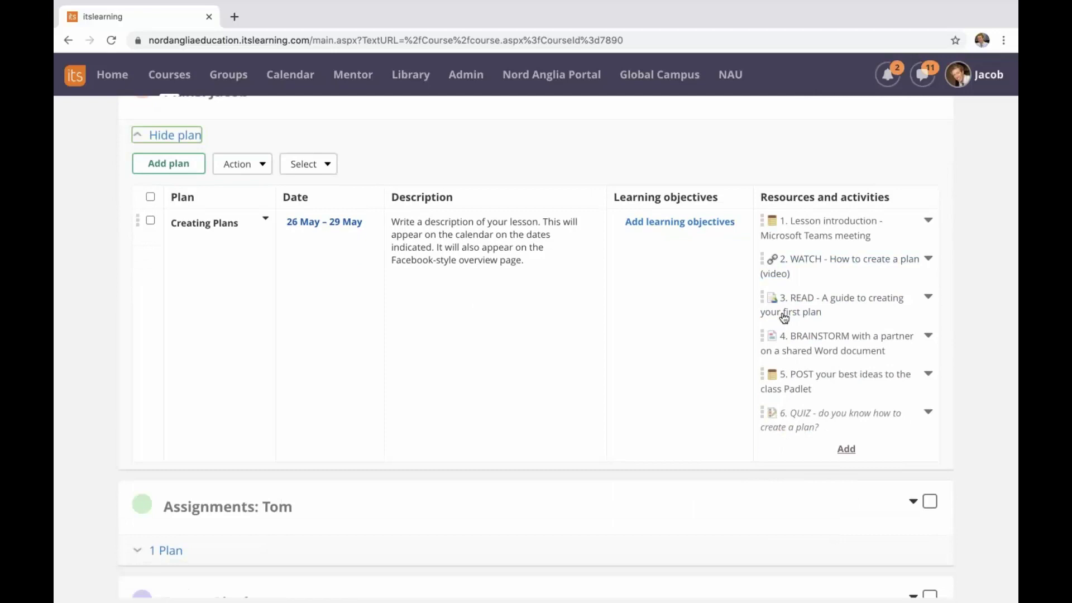
scroll(636, 463, down, 1)
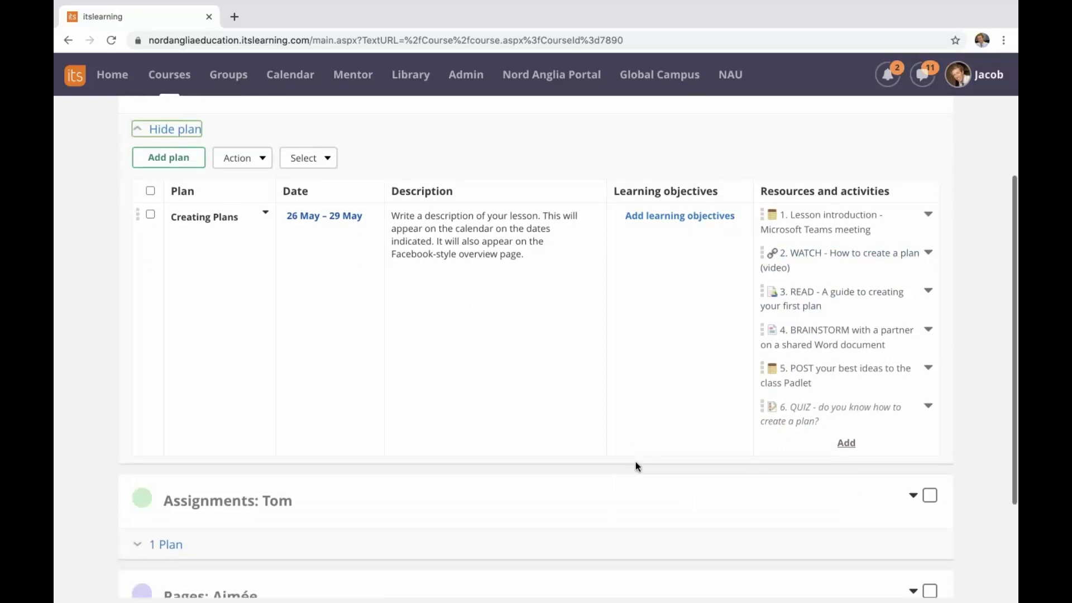
scroll(635, 463, down, 1)
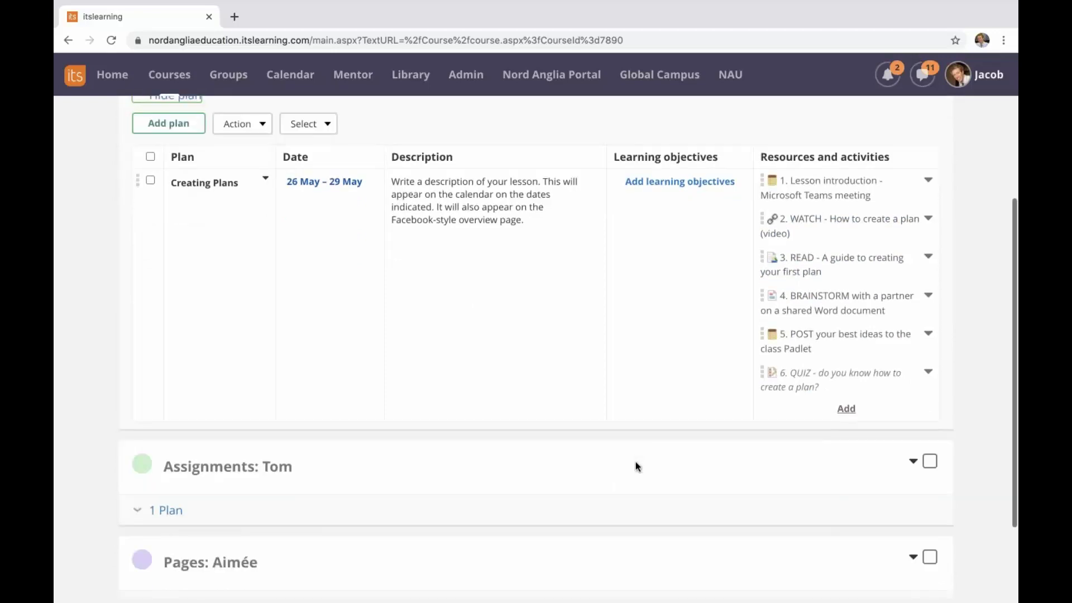
scroll(636, 461, down, 1)
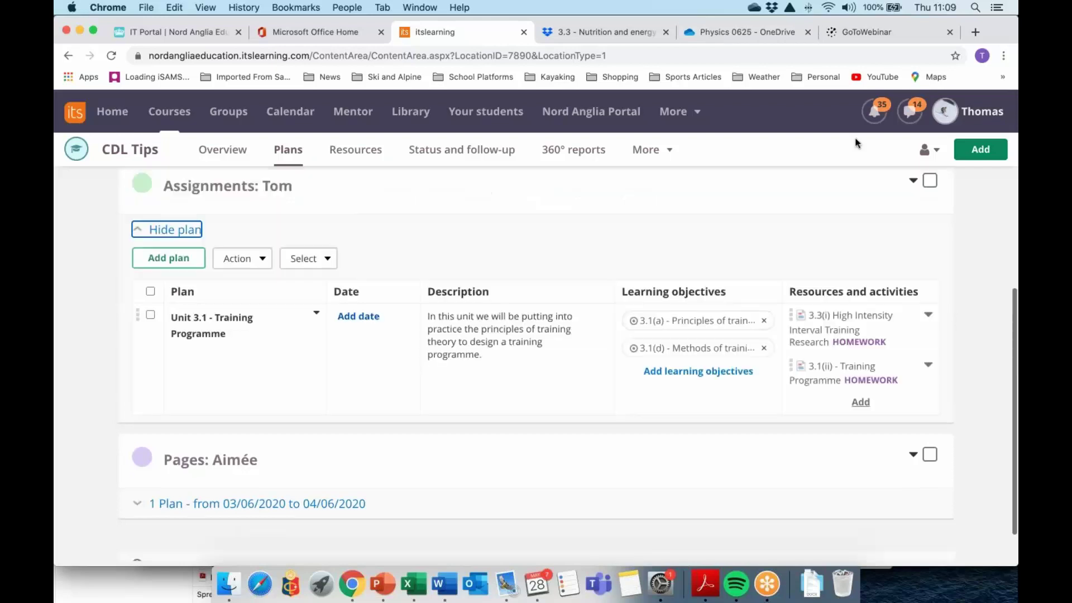
Open the "3.3(i) High Intensity Interval Training Research" assignment and show its task instructions.
click(838, 319)
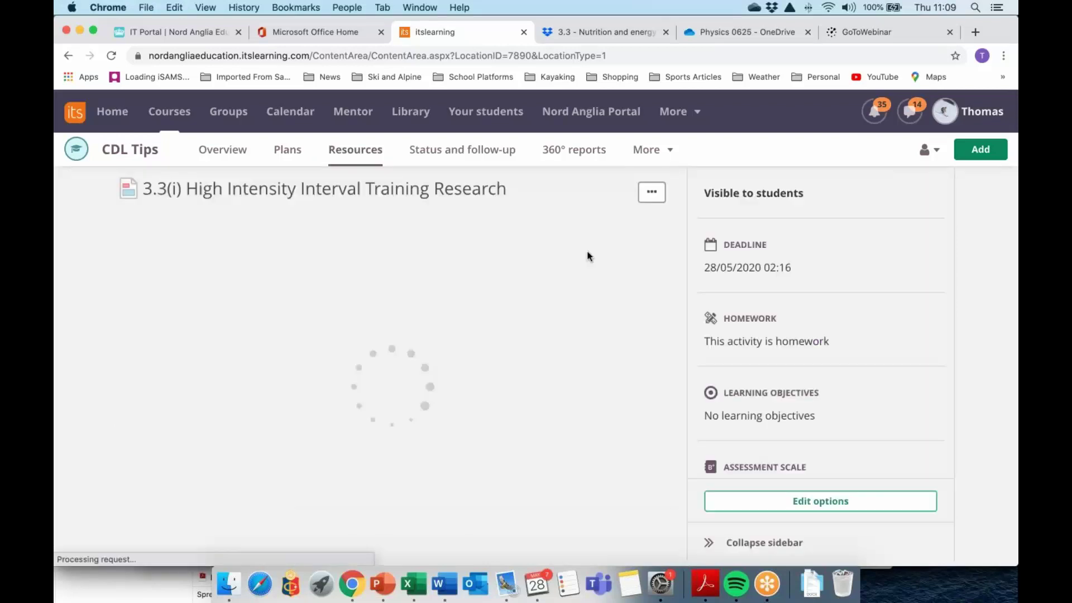
click(623, 235)
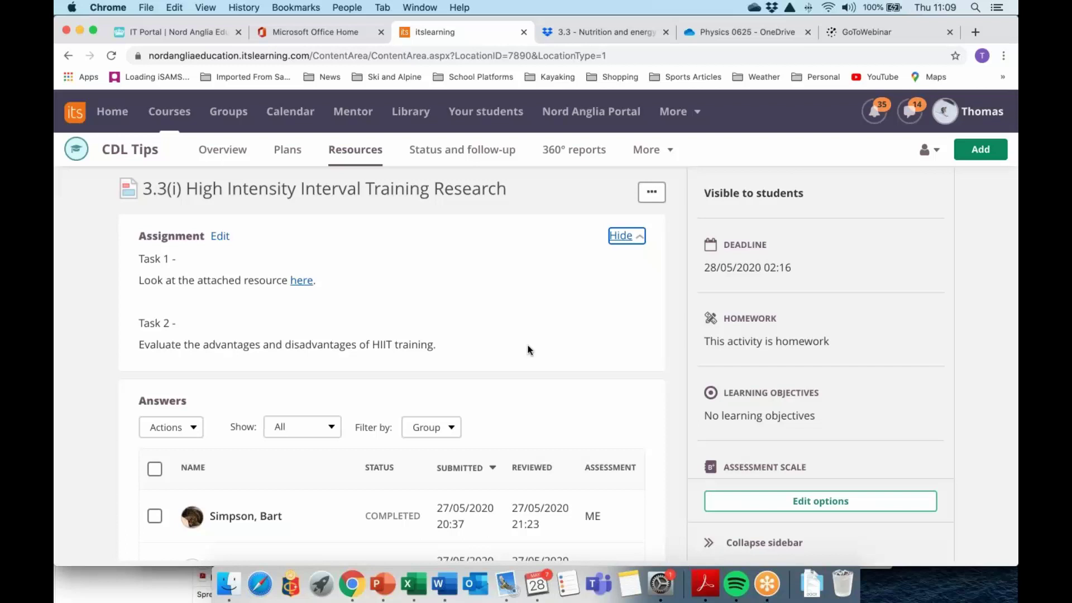
Open the first student's submitted HIIT Training document and show the text its first teacher comment refers to.
click(334, 515)
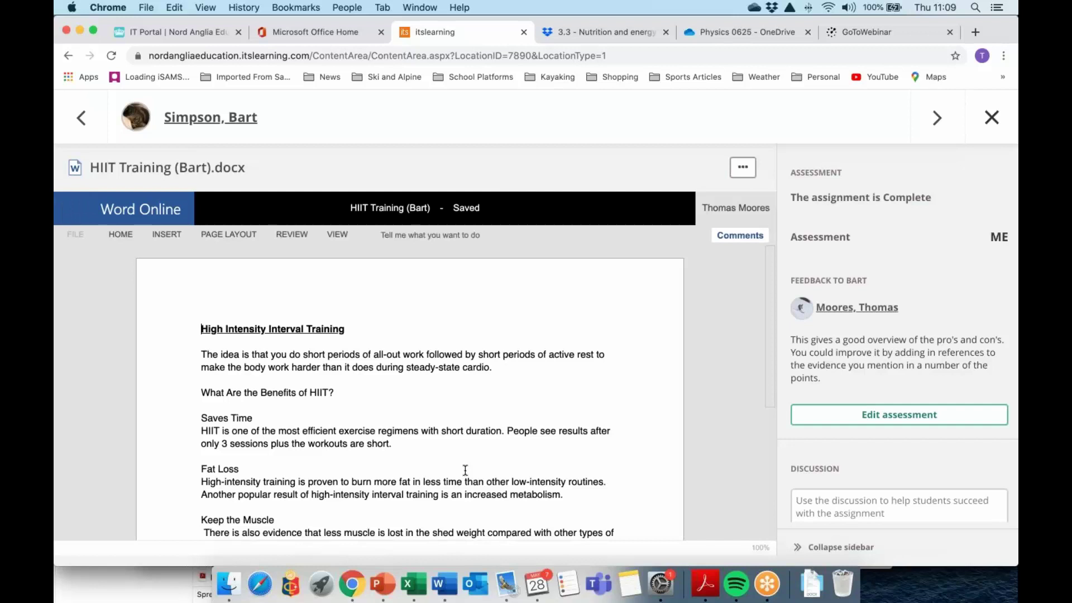
click(740, 236)
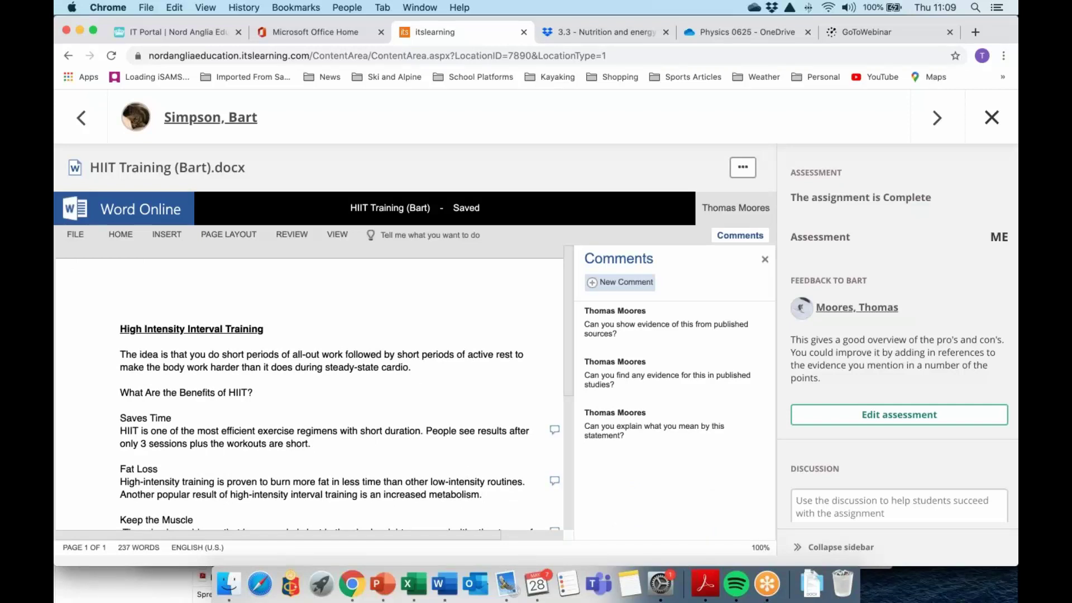
click(664, 324)
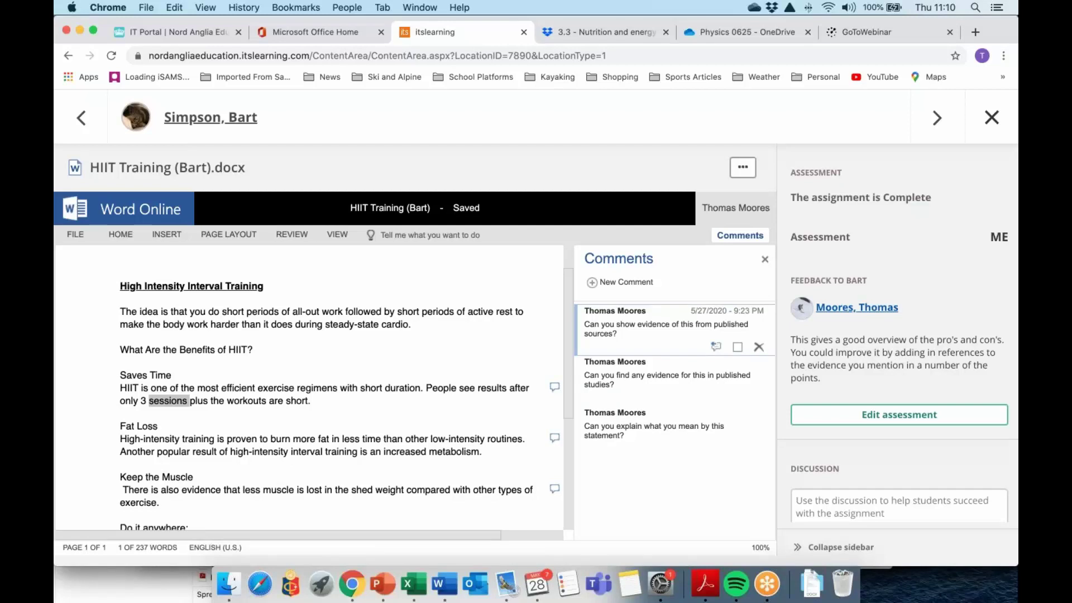
Open the student's assessment and feedback for editing, view the next student's answer without making changes, and close the answer viewer.
click(886, 415)
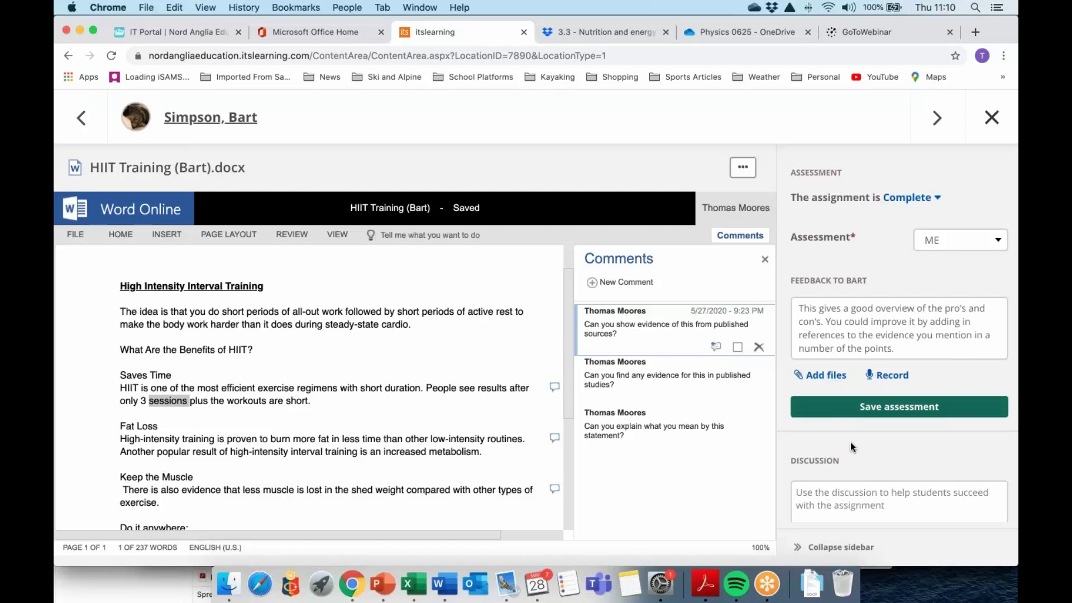
scroll(849, 441, down, 1)
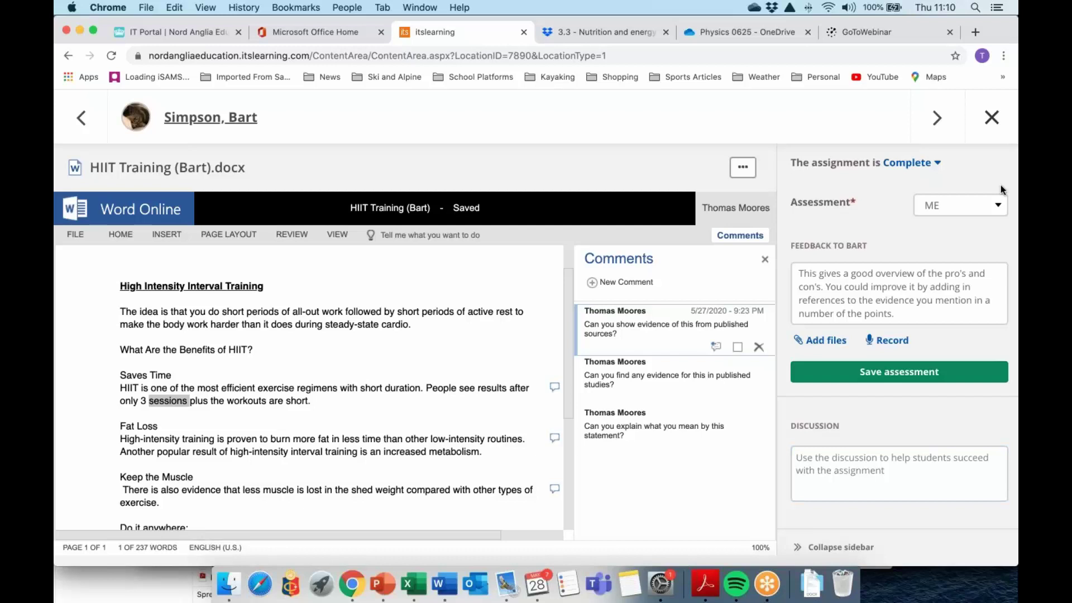
click(941, 122)
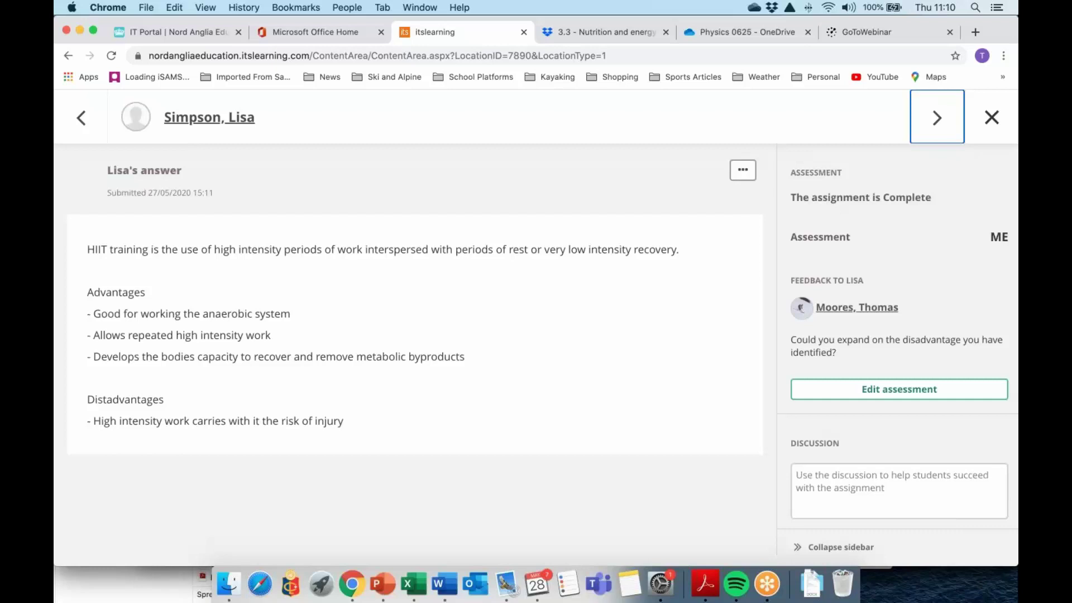
click(988, 132)
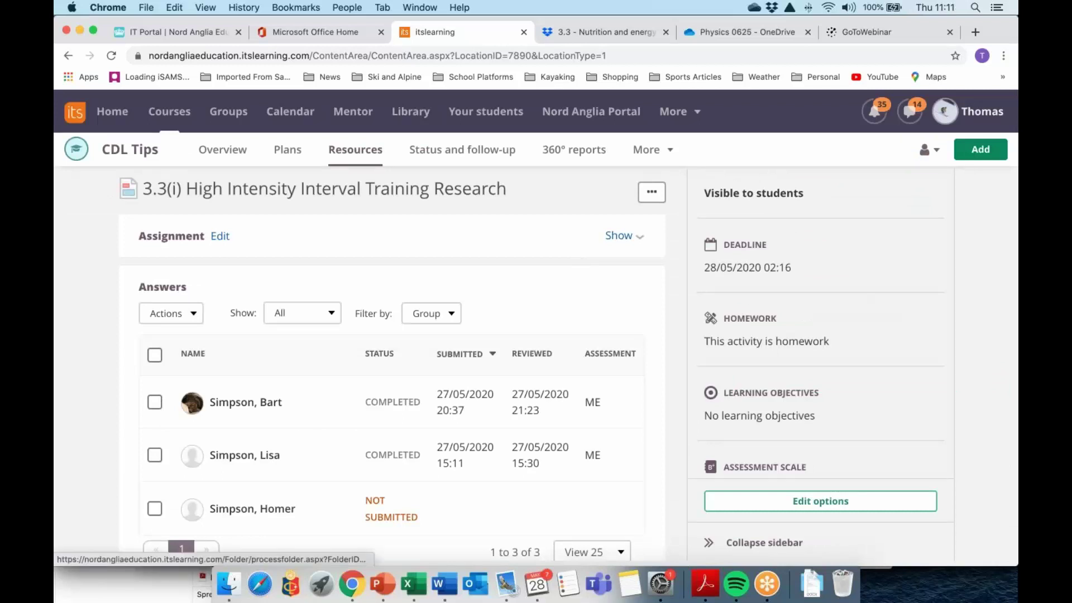
Return to the course plans and open the "3.1(ii) - Training Programme" assignment from the Assignments topic's plan.
click(288, 150)
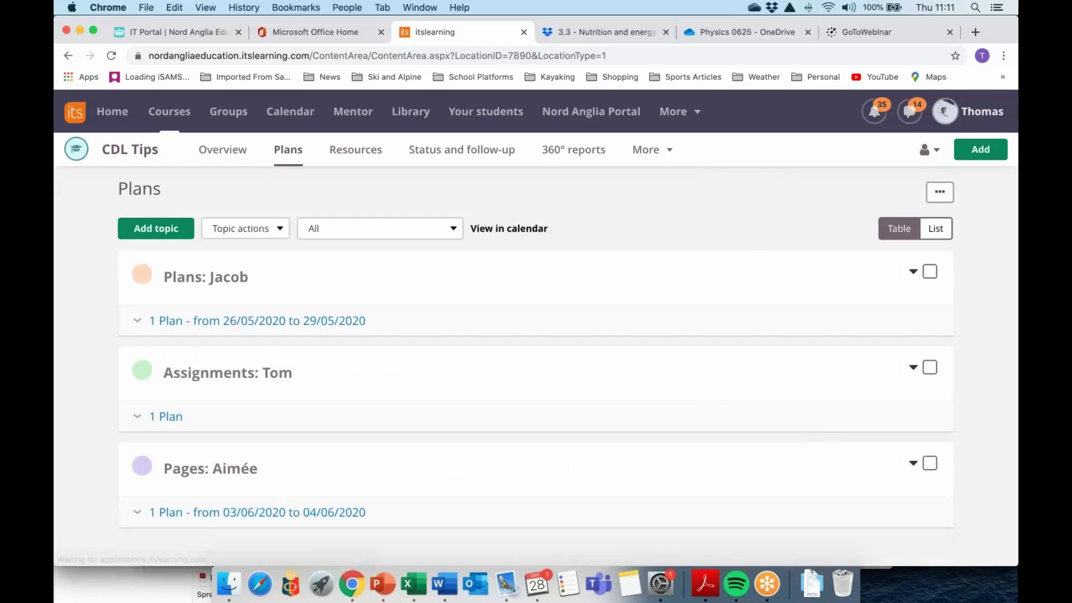
click(166, 417)
scroll(817, 410, down, 3)
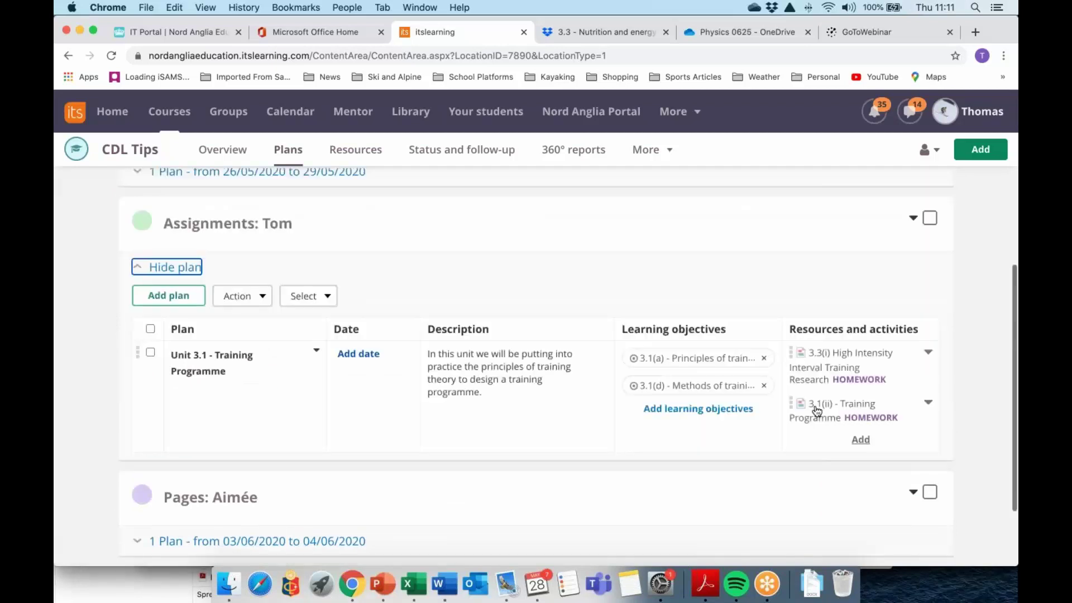
click(817, 410)
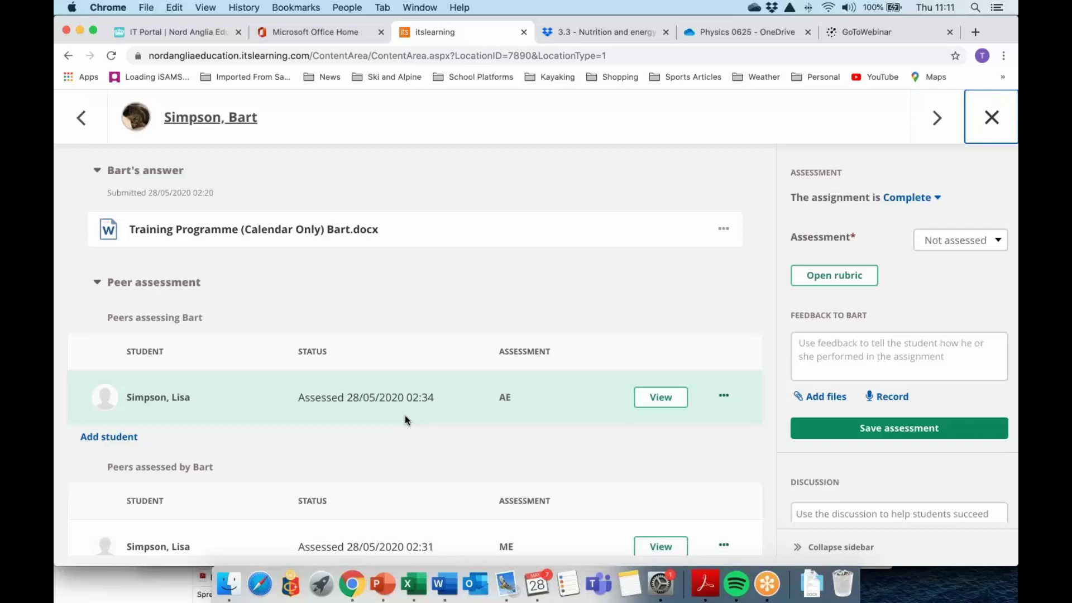
View the peer assessment of the first student's training programme, review its rubric ratings and peer comments, and close it.
scroll(404, 415, down, 2)
click(669, 352)
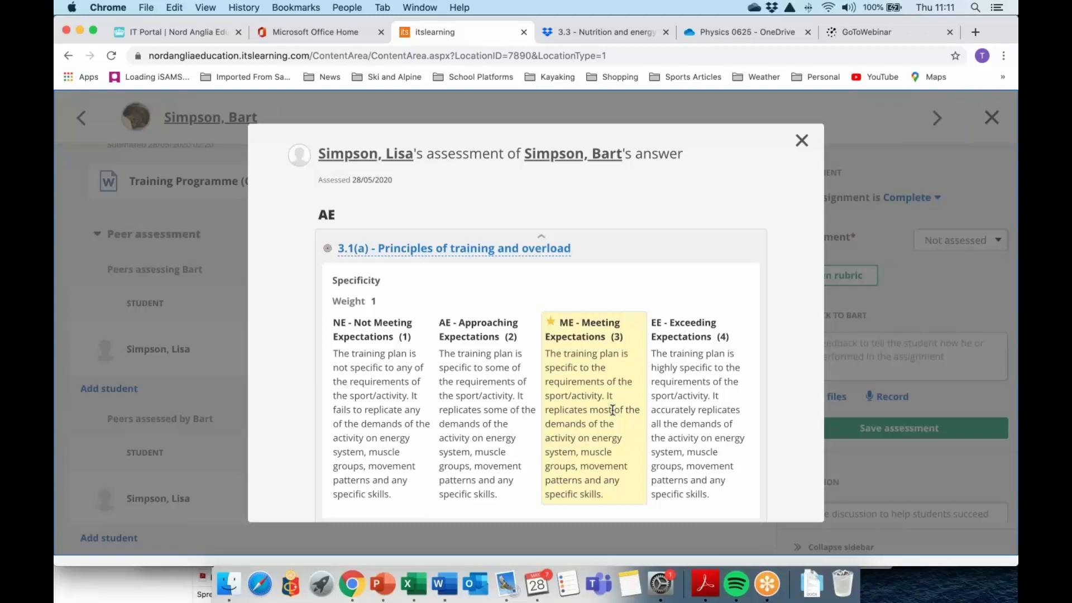
scroll(612, 410, down, 1)
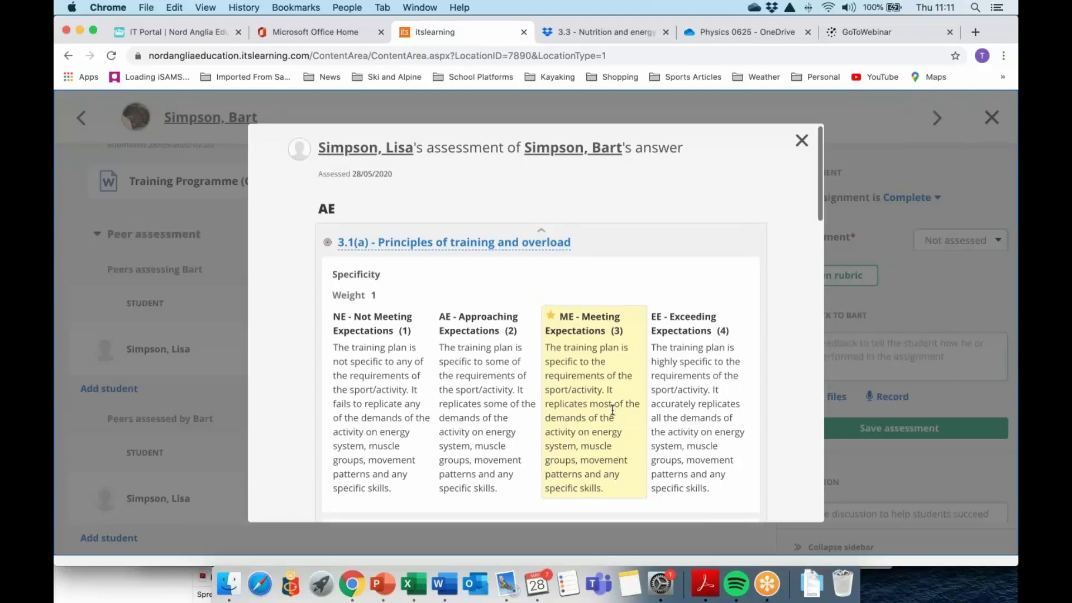
scroll(612, 410, down, 2)
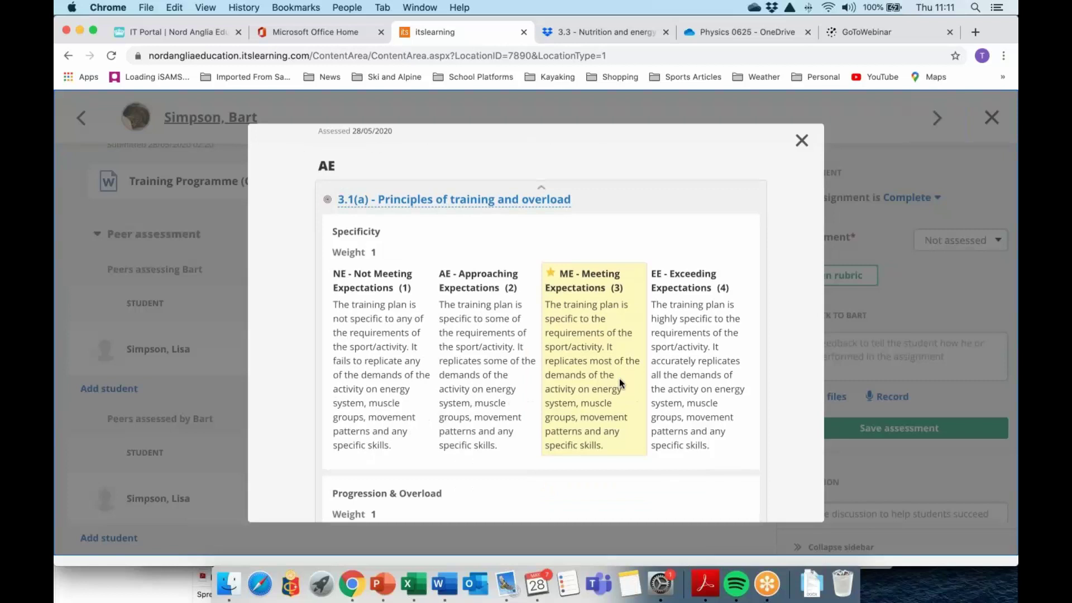
scroll(619, 381, down, 10)
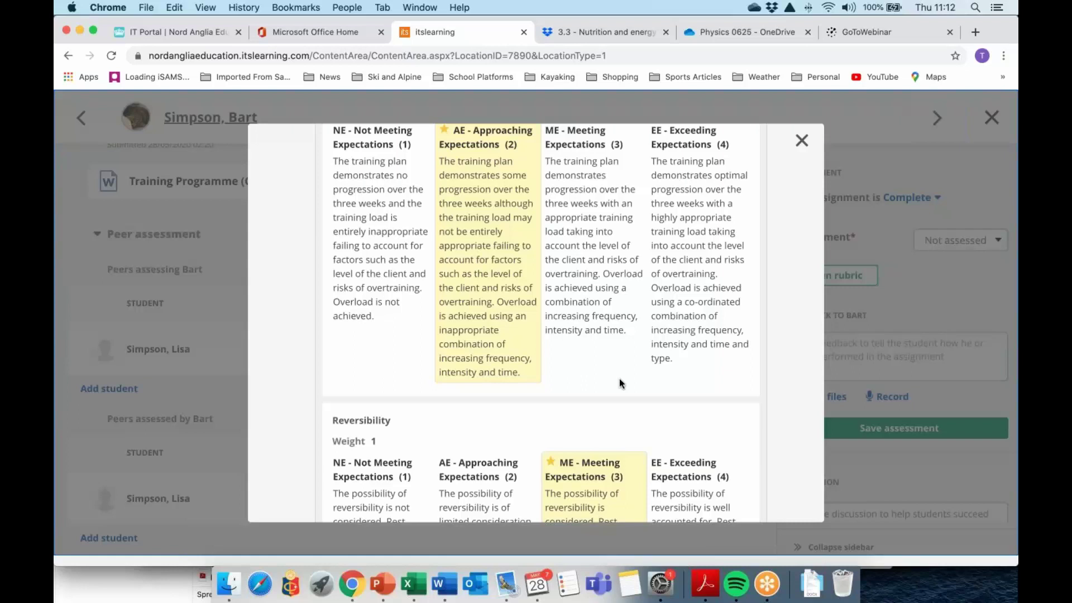
scroll(618, 378, down, 15)
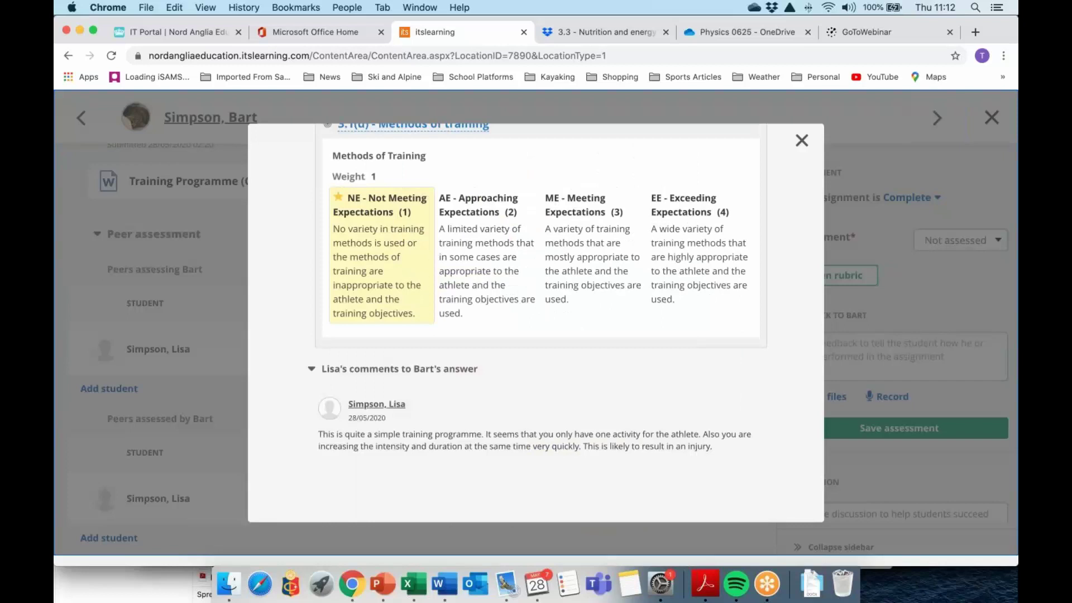
click(920, 300)
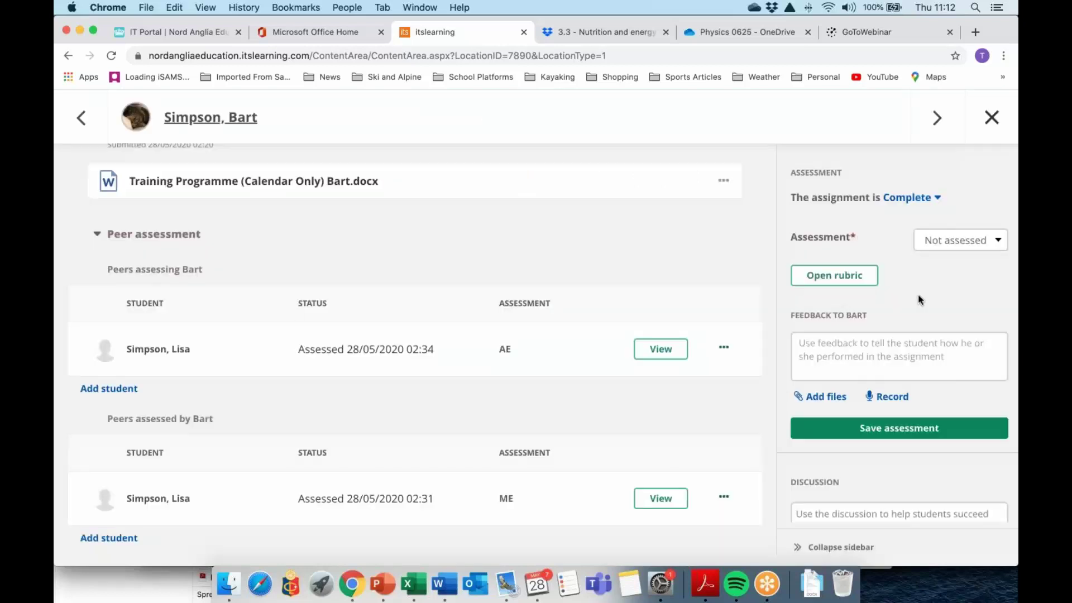
Set the student's assessment to ME, save the assessment and close the answer viewer.
click(948, 245)
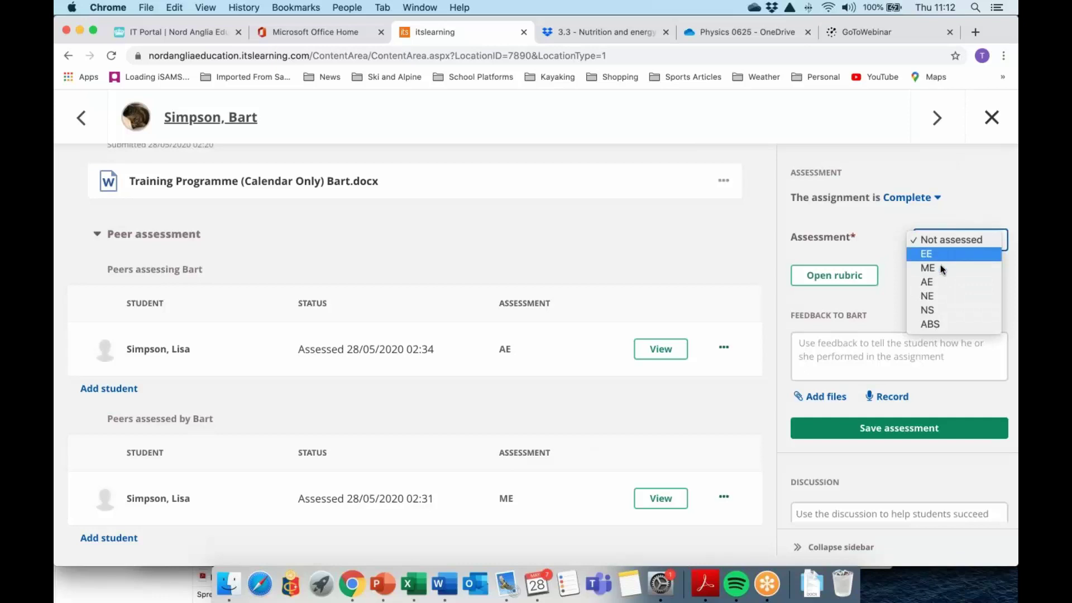
click(941, 268)
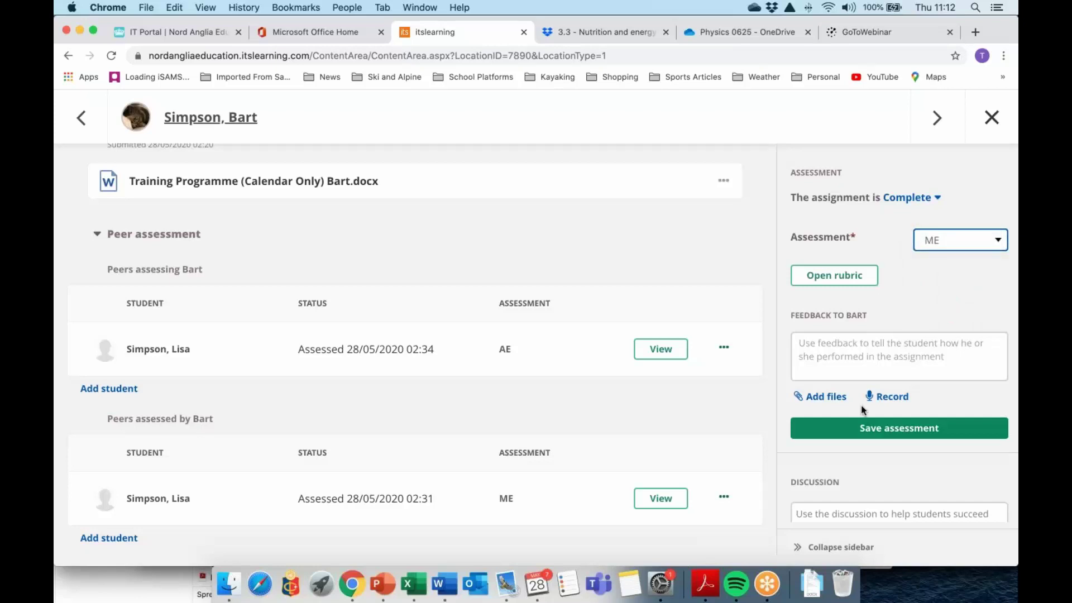
click(896, 421)
key(Escape)
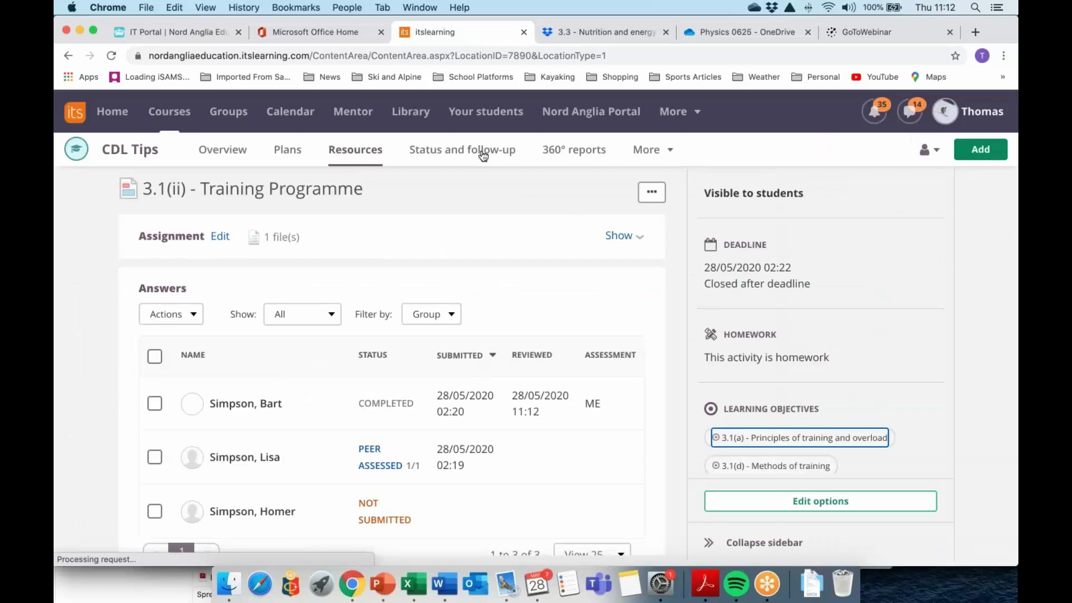
Open the course's Assessment record from Status and follow-up to view the students' marks.
click(483, 155)
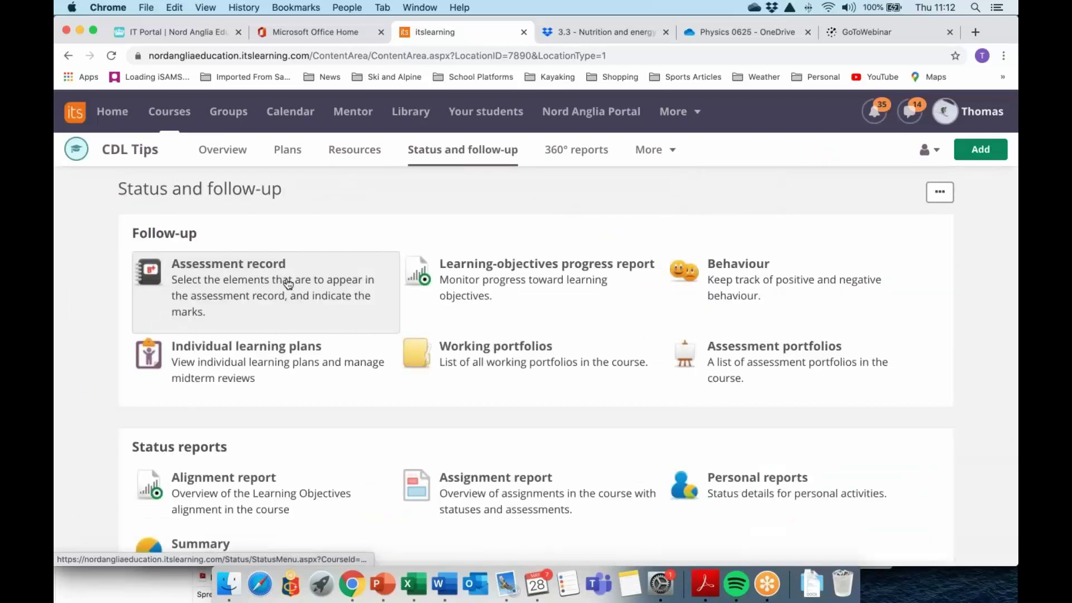
click(288, 283)
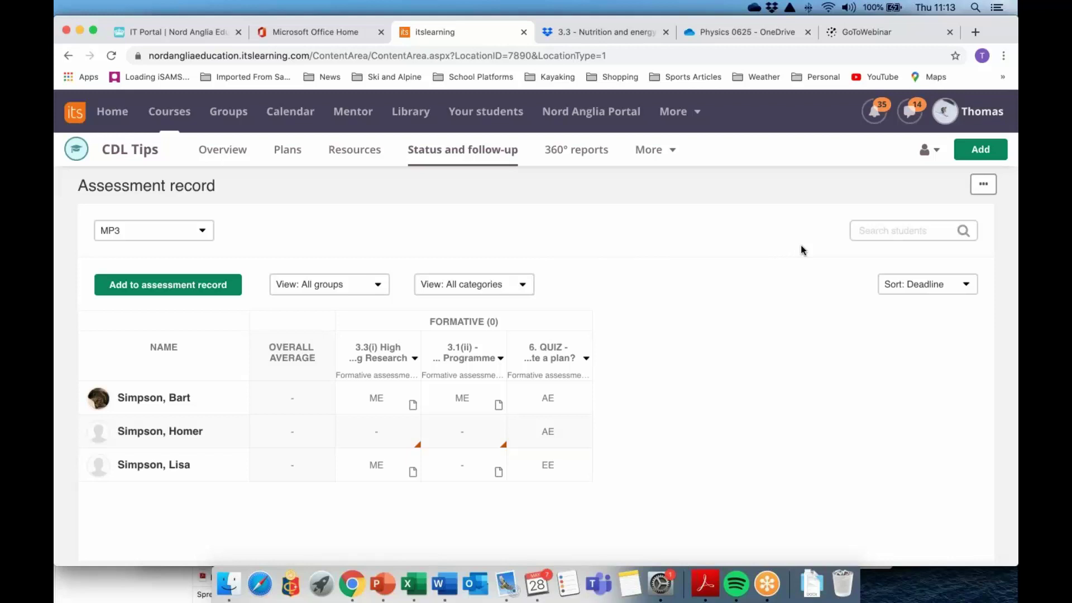
click(768, 578)
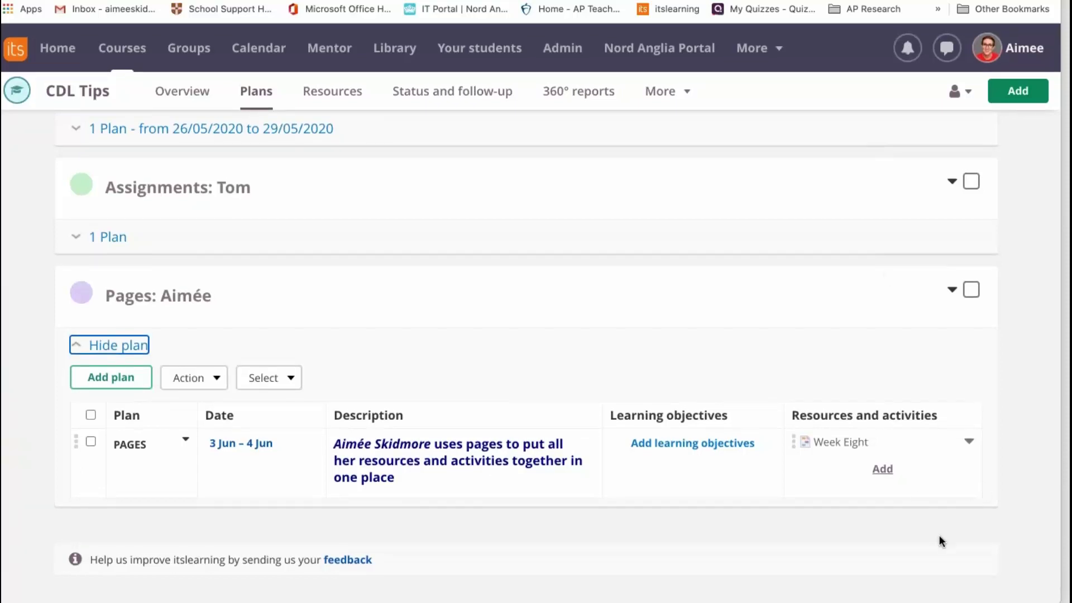
Open the Week Eight page from the Pages topic and review its Weekly Message, Lessons and Wellbeing blocks.
click(837, 443)
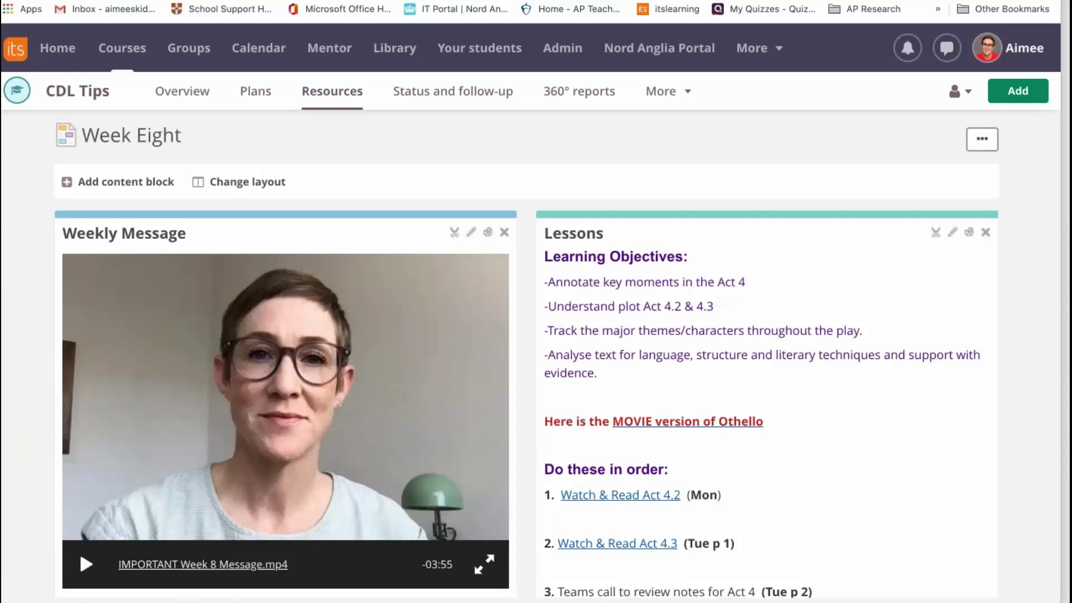
scroll(536, 357, down, 2)
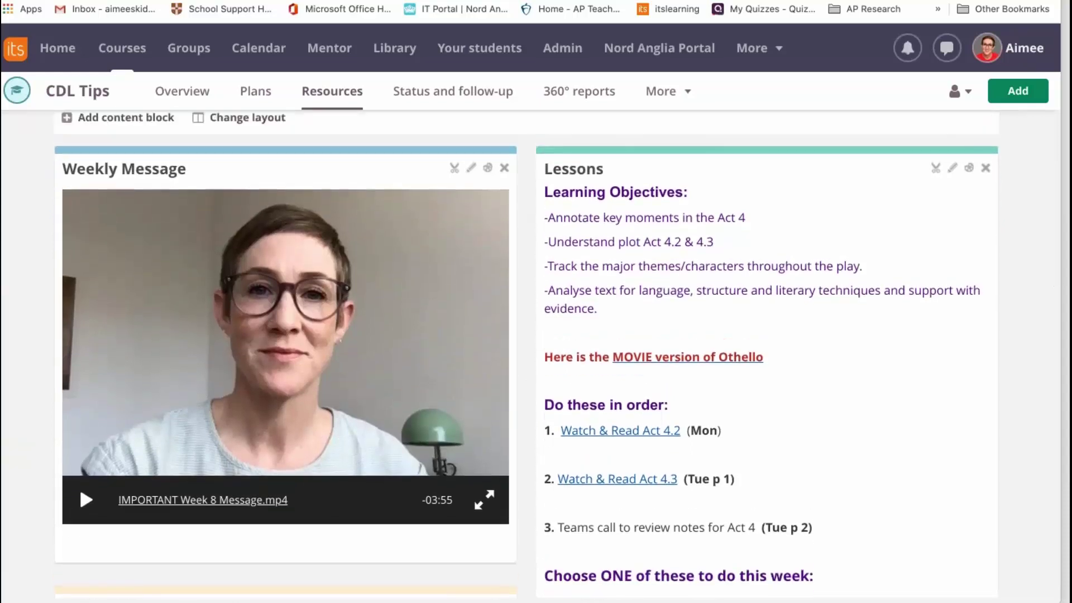
scroll(536, 357, down, 1)
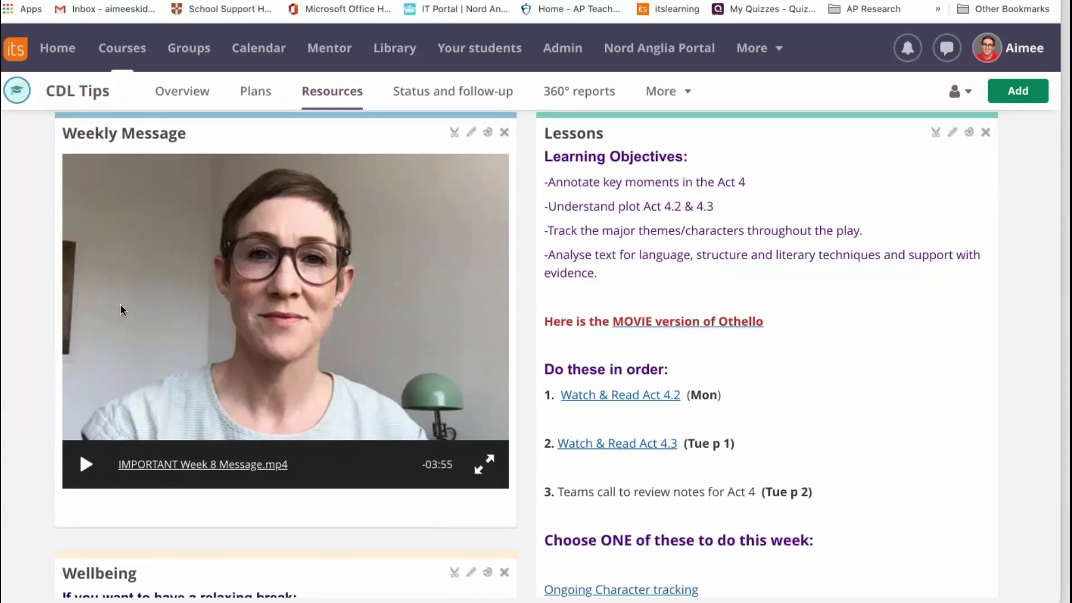
scroll(121, 309, down, 5)
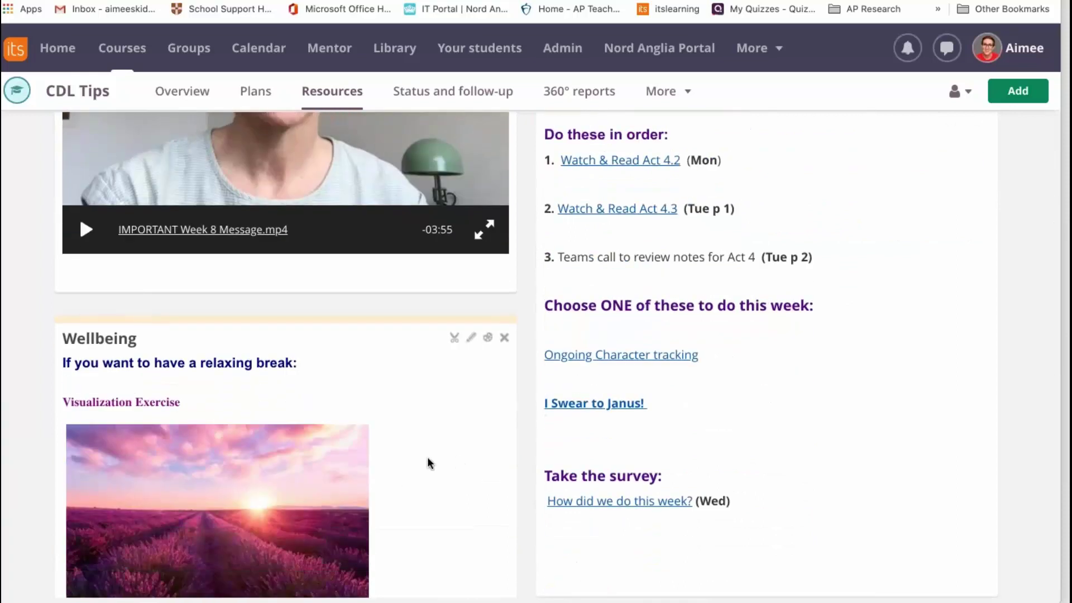
Look over the rest of the Week Eight page, from the Wellbeing block to the classmate discussion and poll, and return to the start.
scroll(428, 461, down, 7)
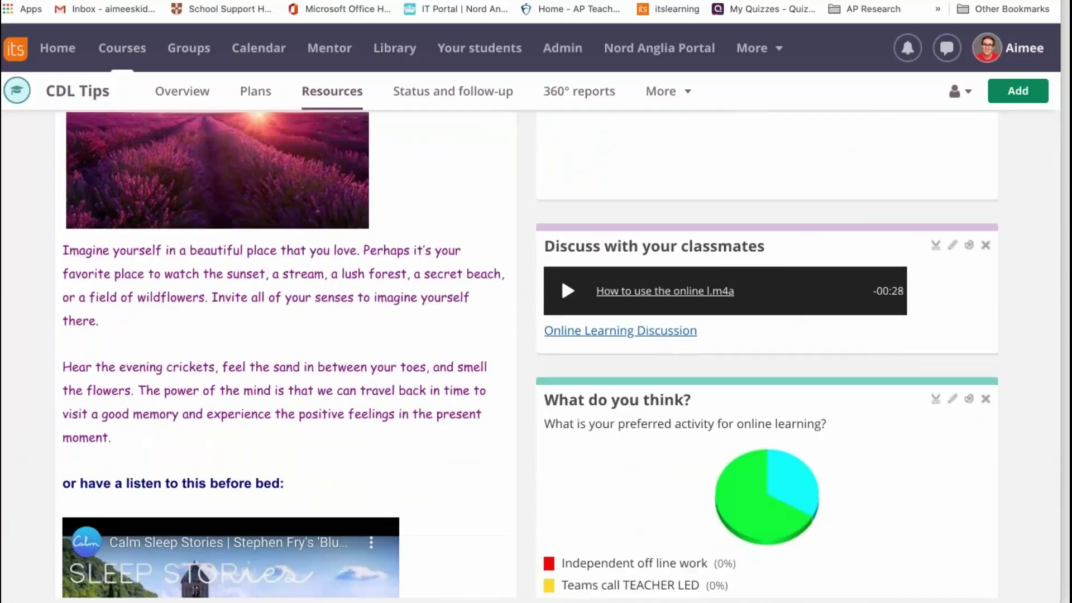
scroll(858, 473, down, 4)
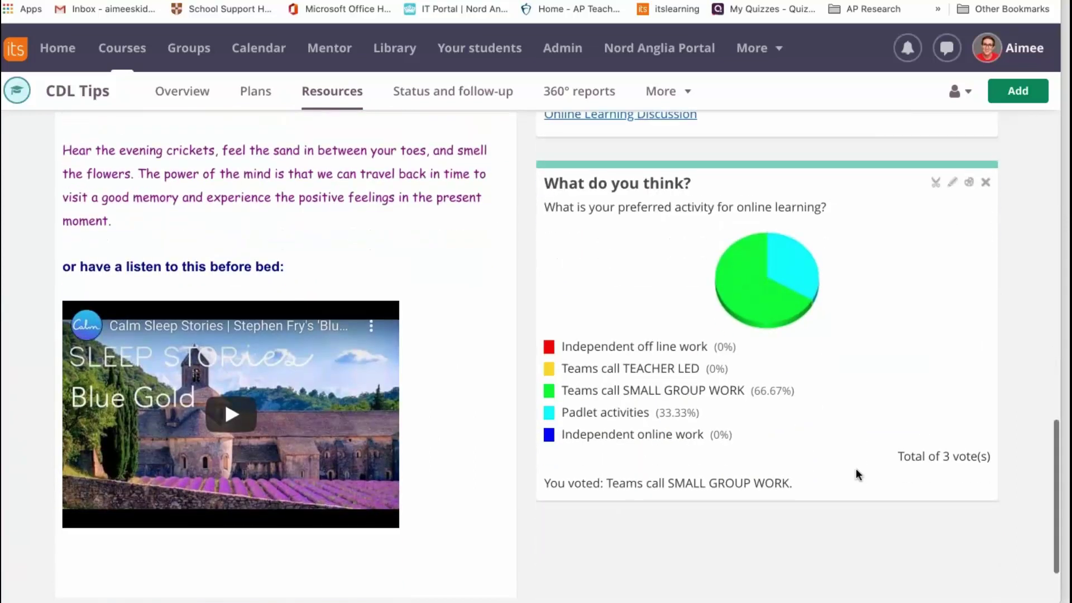
scroll(855, 469, up, 6)
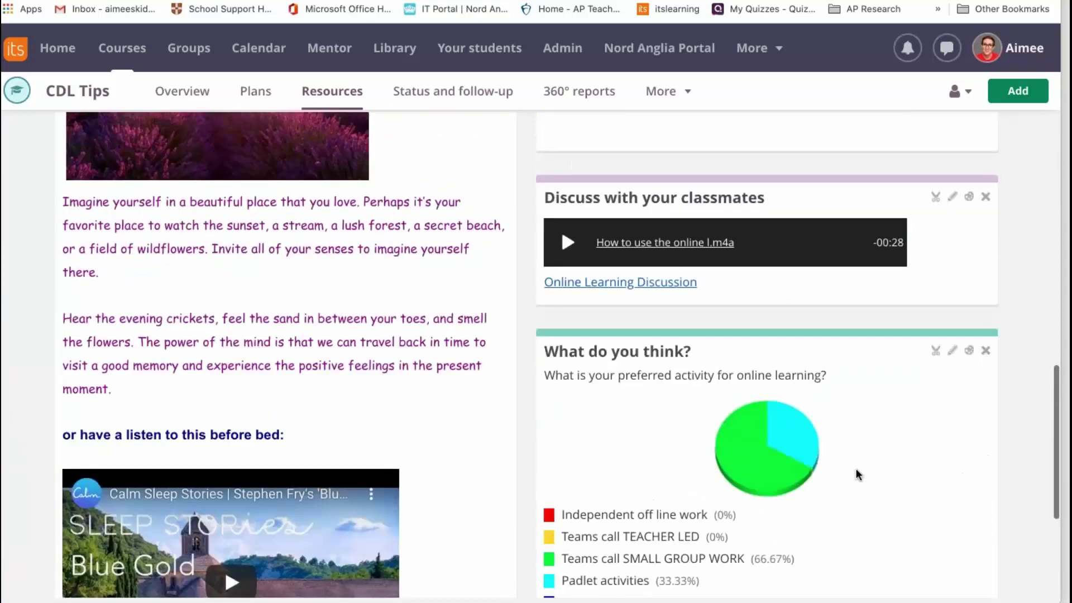
scroll(855, 473, up, 10)
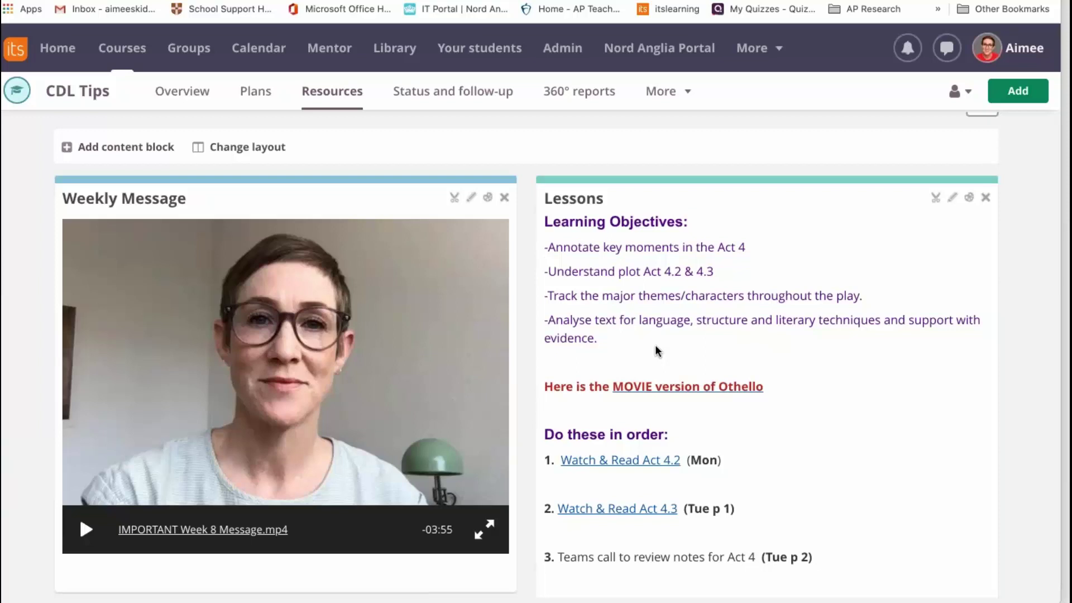
Review the Lessons block's learning objectives, ordered Act 4 tasks, choice activities and weekly survey link.
scroll(657, 350, down, 1)
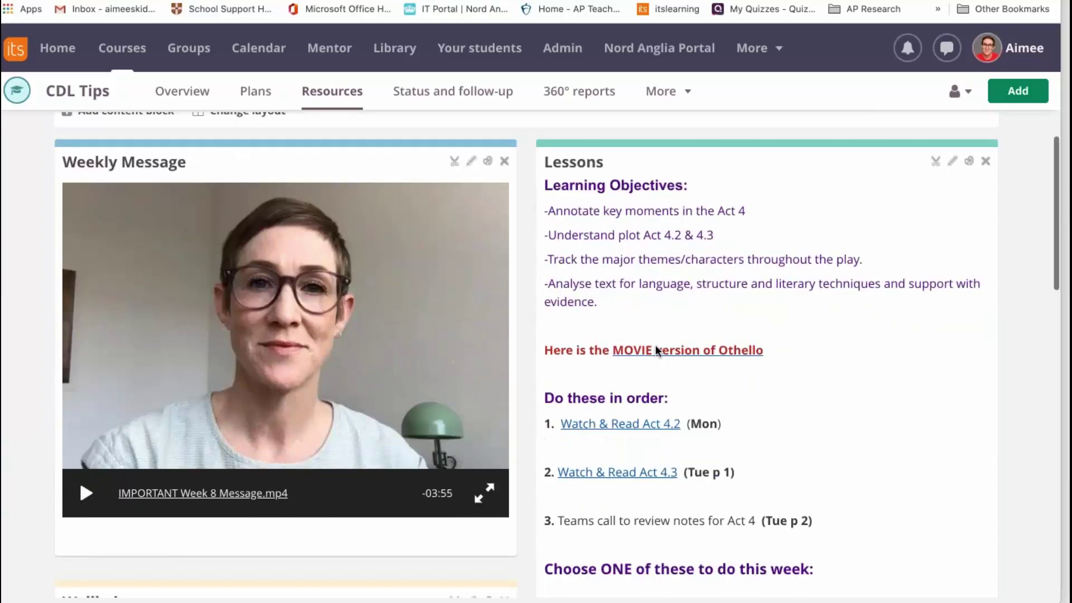
scroll(658, 351, down, 4)
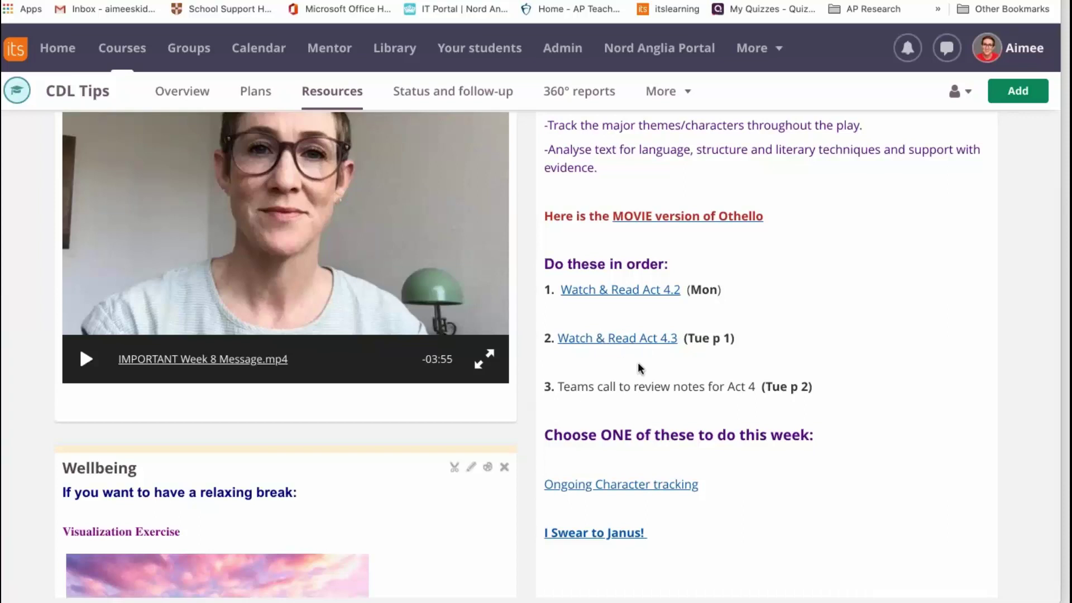
scroll(639, 369, down, 3)
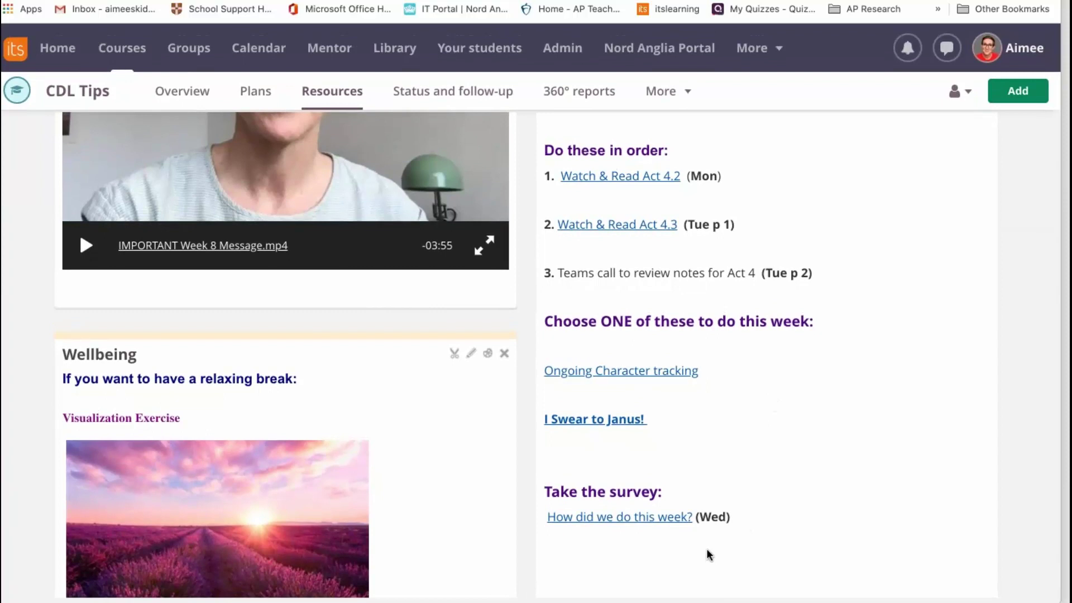
scroll(634, 545, down, 3)
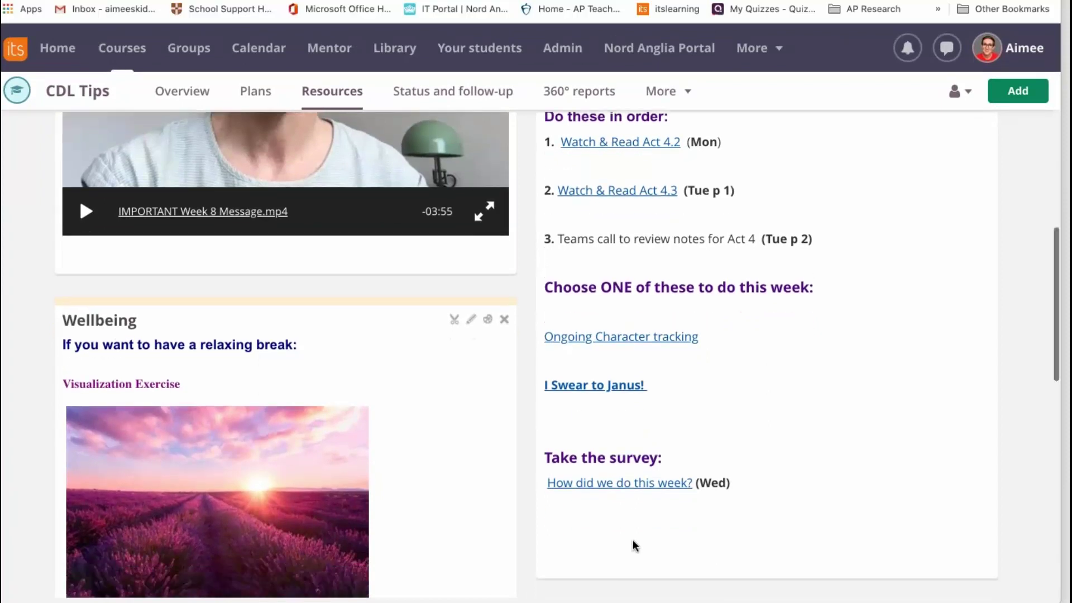
scroll(635, 546, up, 1)
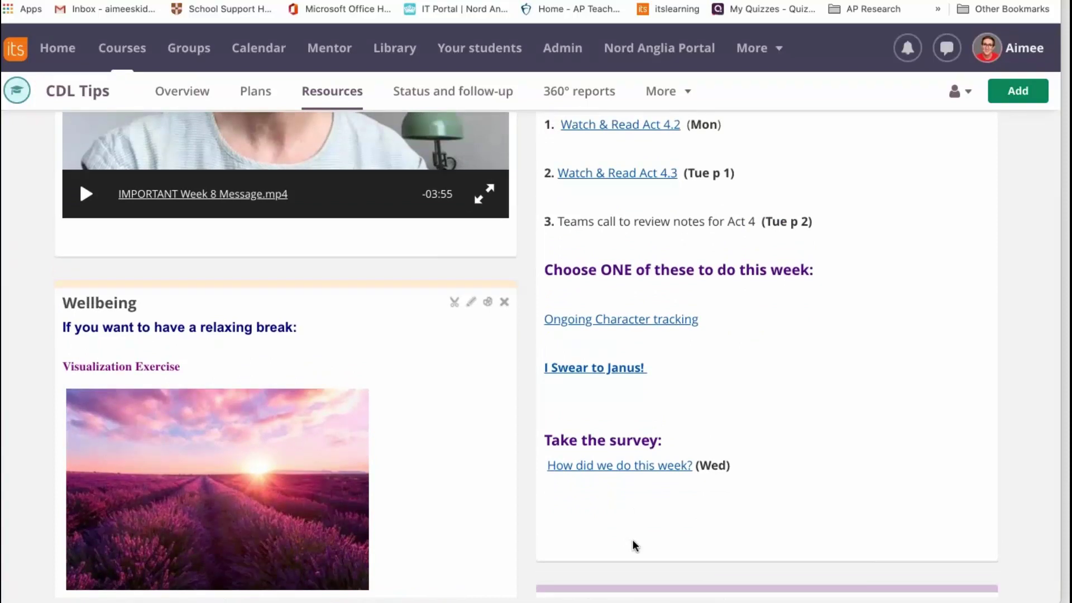
Examine how the Weekly Message video and the Lessons block are laid out side by side on the Week Eight page.
scroll(635, 546, up, 10)
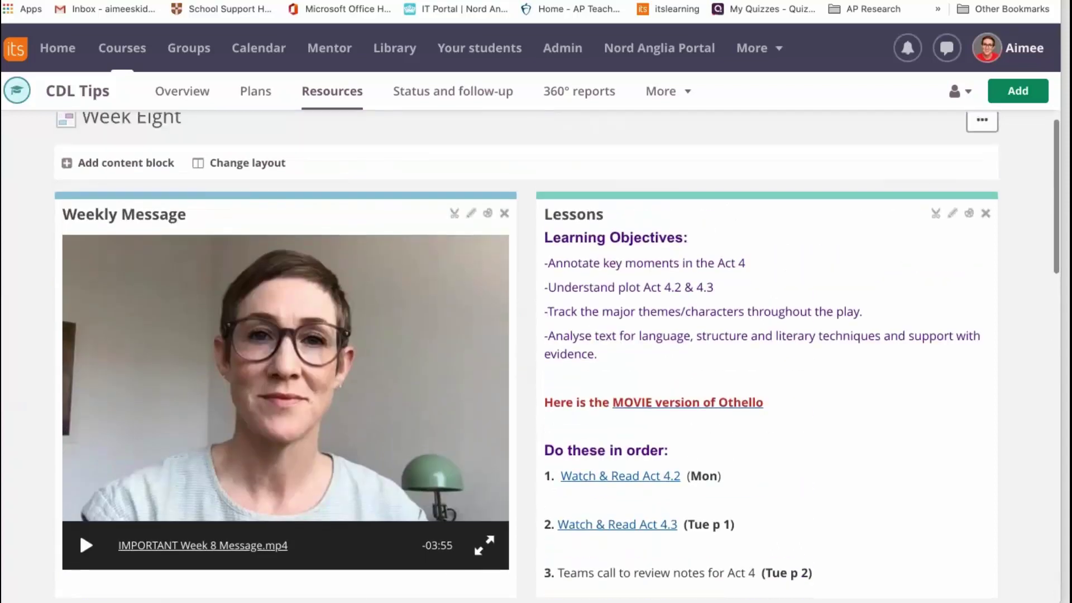
scroll(535, 357, down, 1)
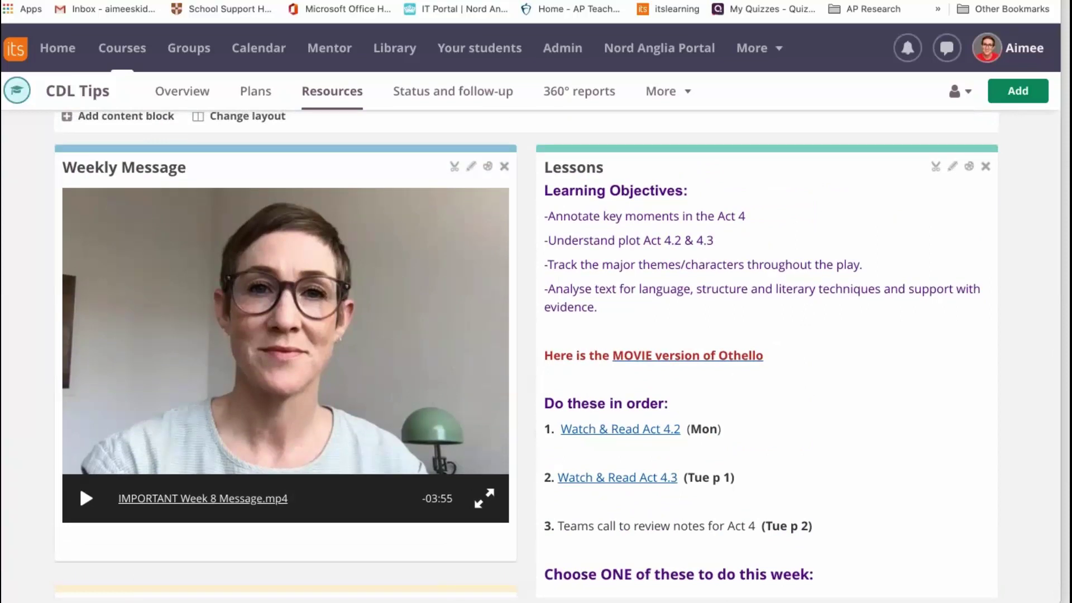
scroll(536, 357, up, 1)
scroll(536, 357, down, 1)
scroll(536, 357, down, 1)
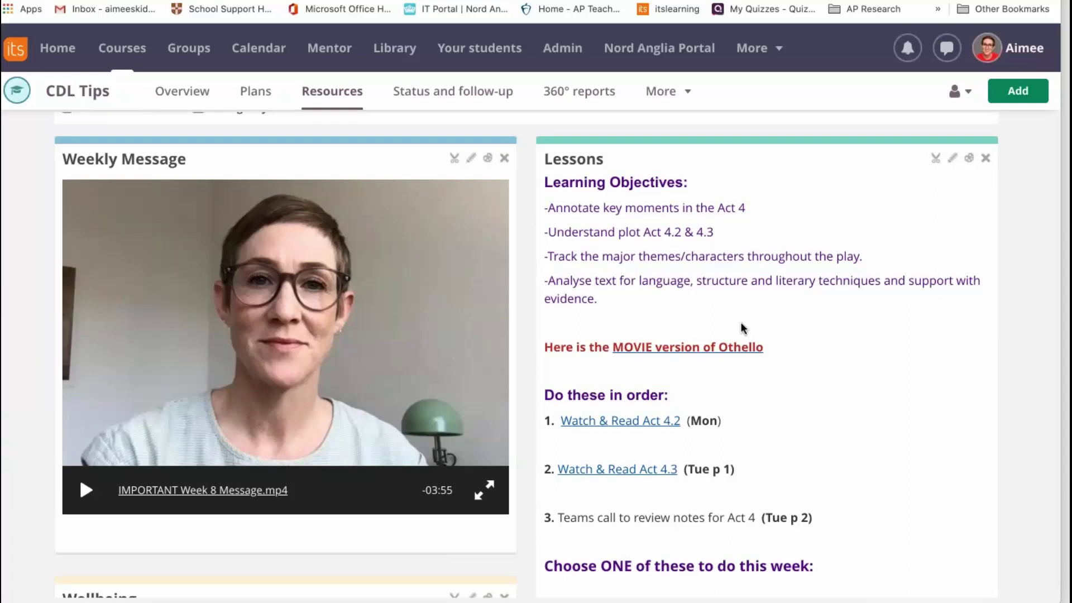
scroll(742, 328, down, 3)
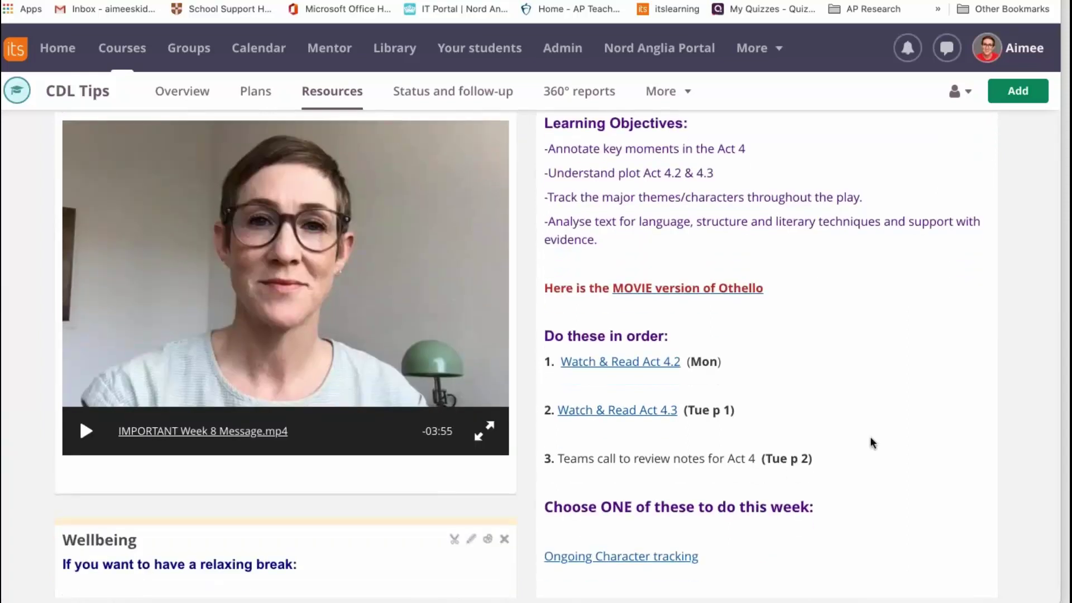
scroll(872, 443, up, 1)
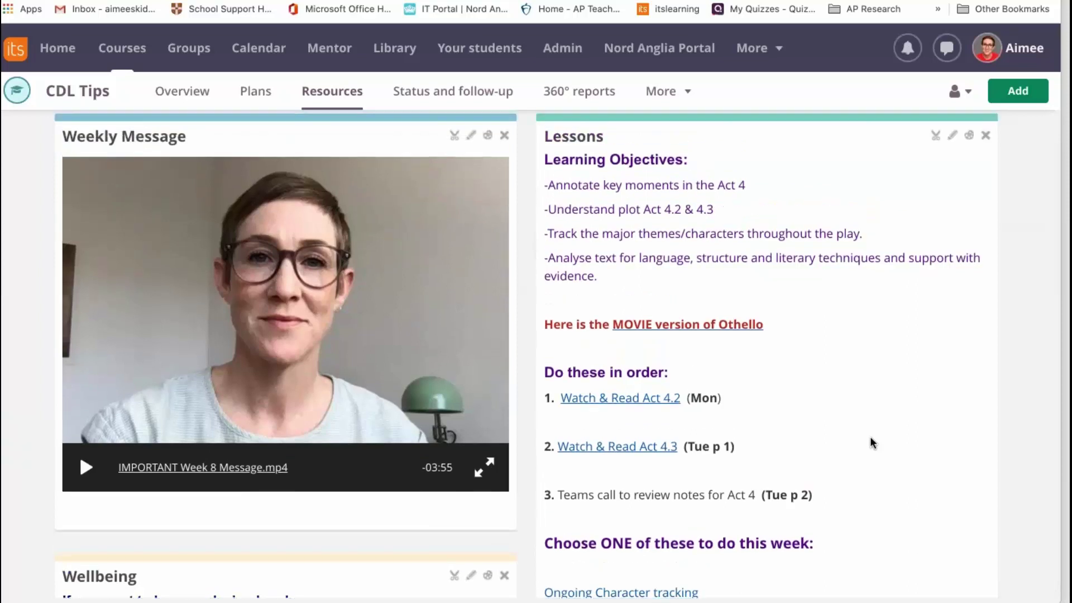
scroll(873, 443, down, 1)
scroll(871, 443, up, 2)
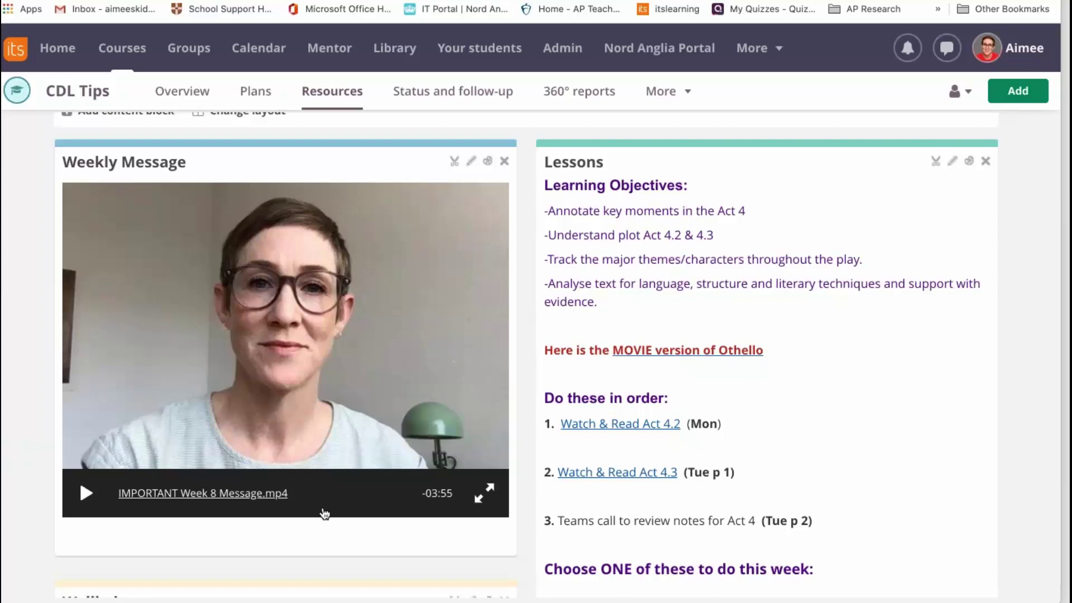
scroll(325, 513, down, 3)
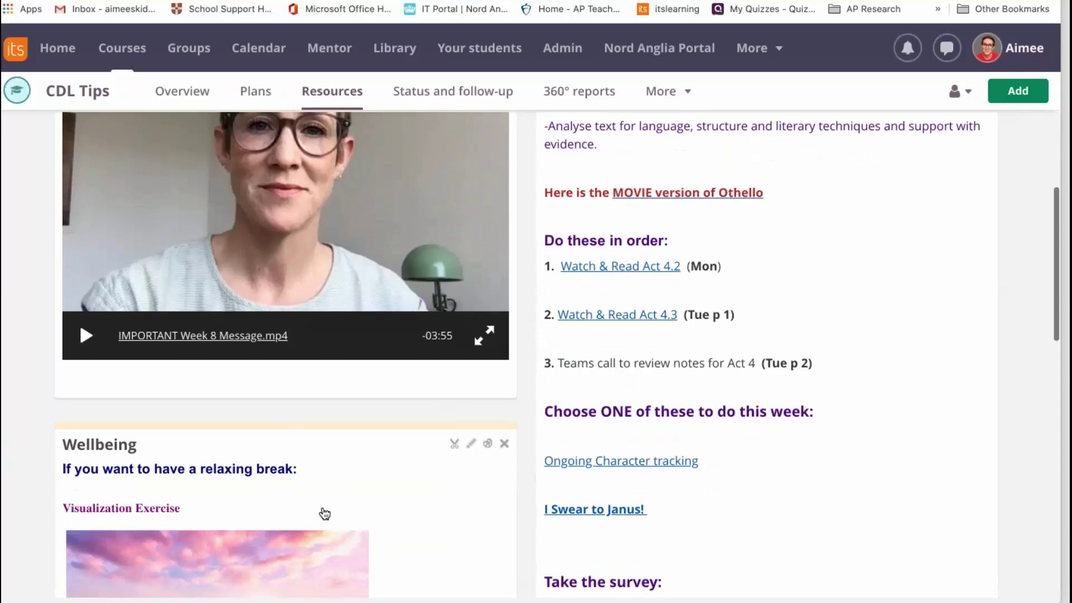
scroll(324, 514, up, 1)
scroll(324, 513, up, 3)
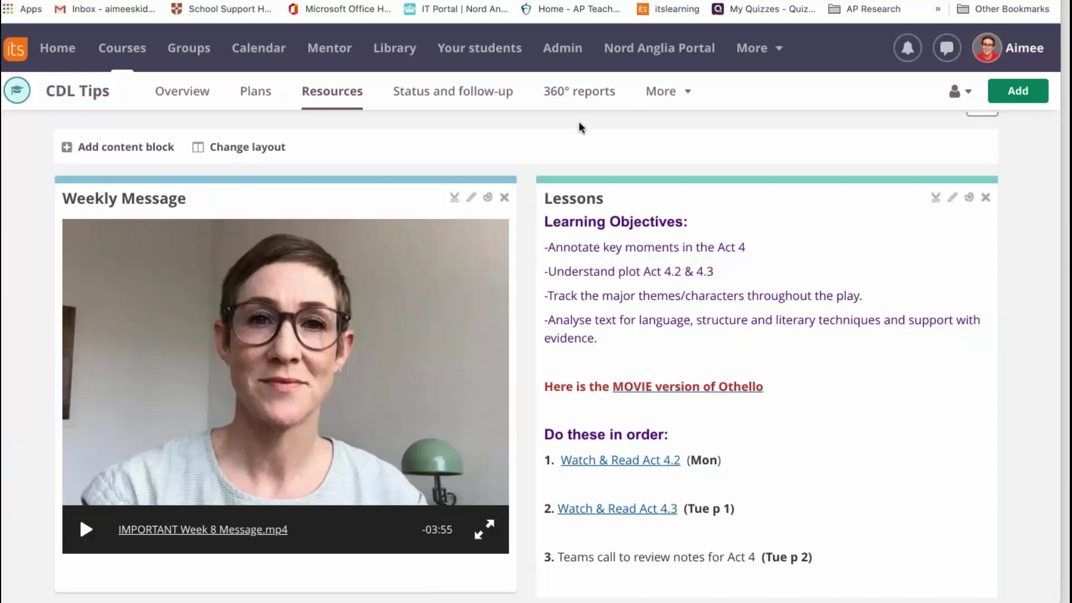
scroll(579, 127, down, 1)
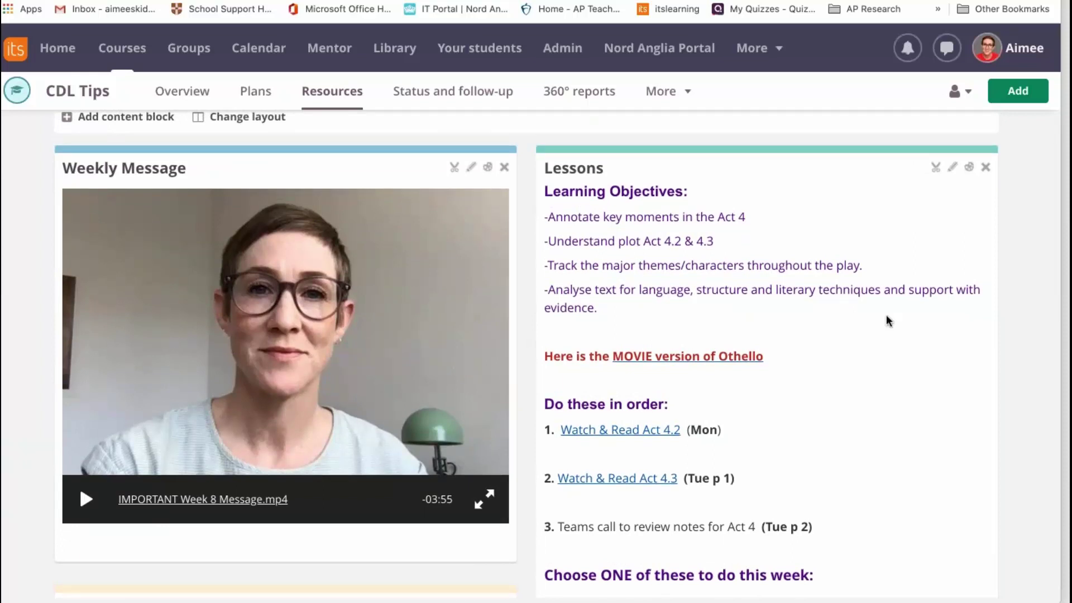
scroll(888, 320, down, 1)
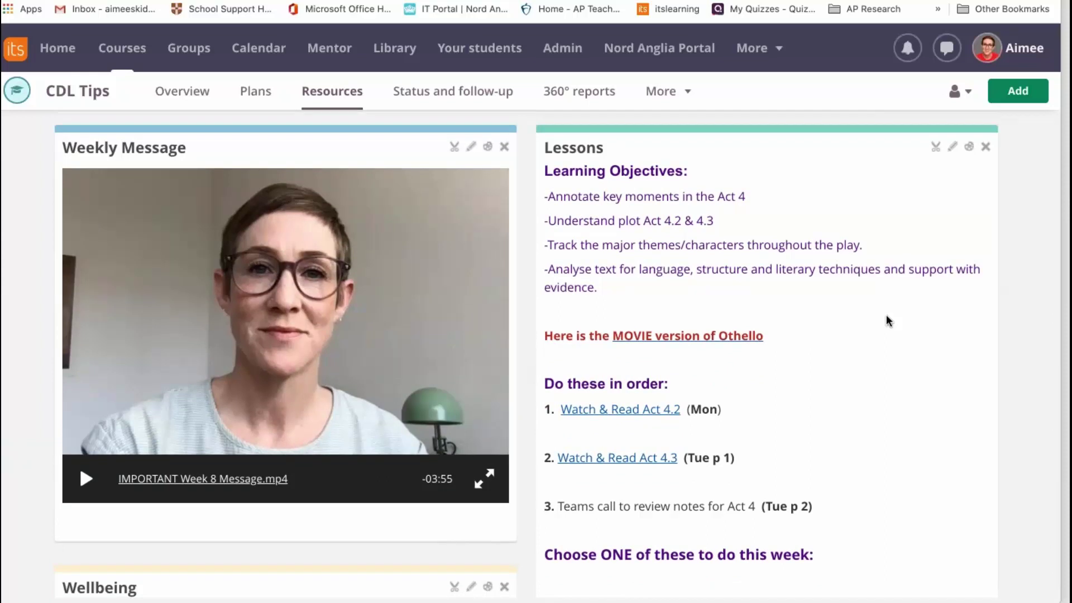
Examine the Discuss with your classmates block and the What do you think? poll on preferred online learning activities.
scroll(888, 321, down, 10)
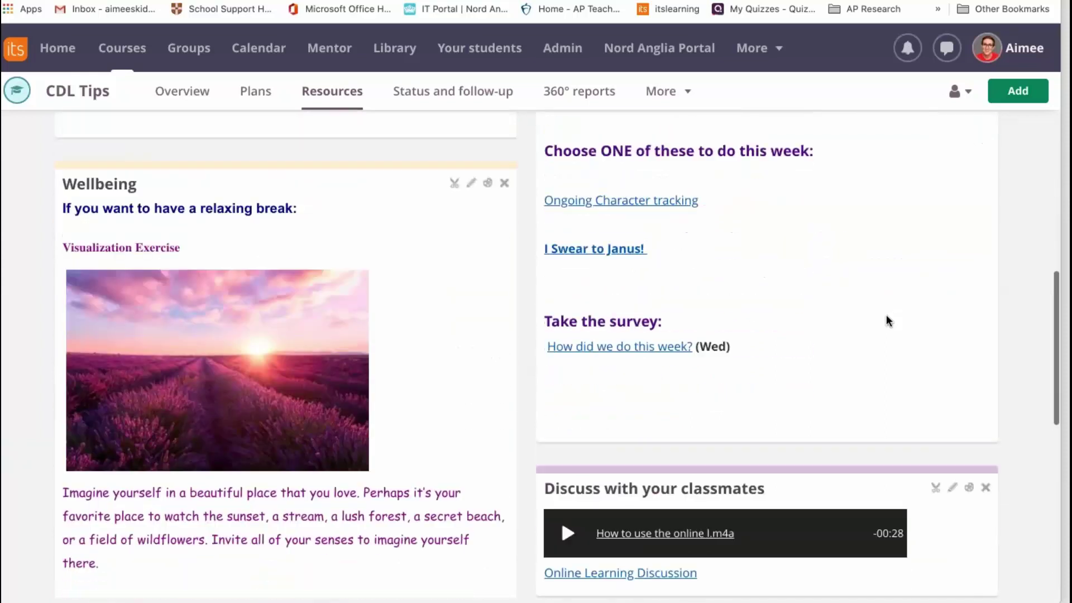
scroll(888, 321, down, 4)
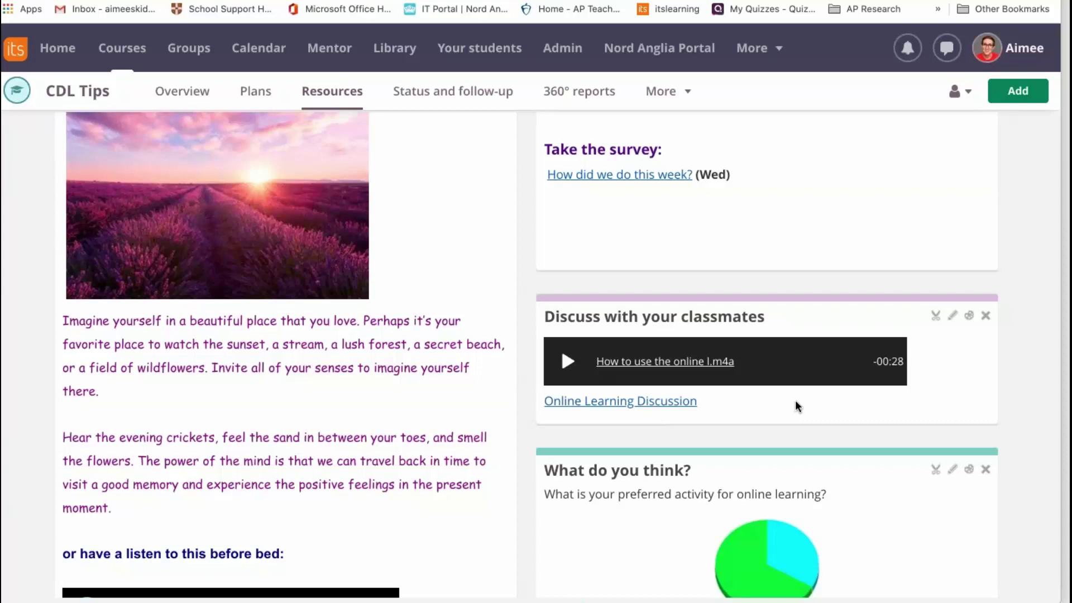
scroll(796, 405, down, 5)
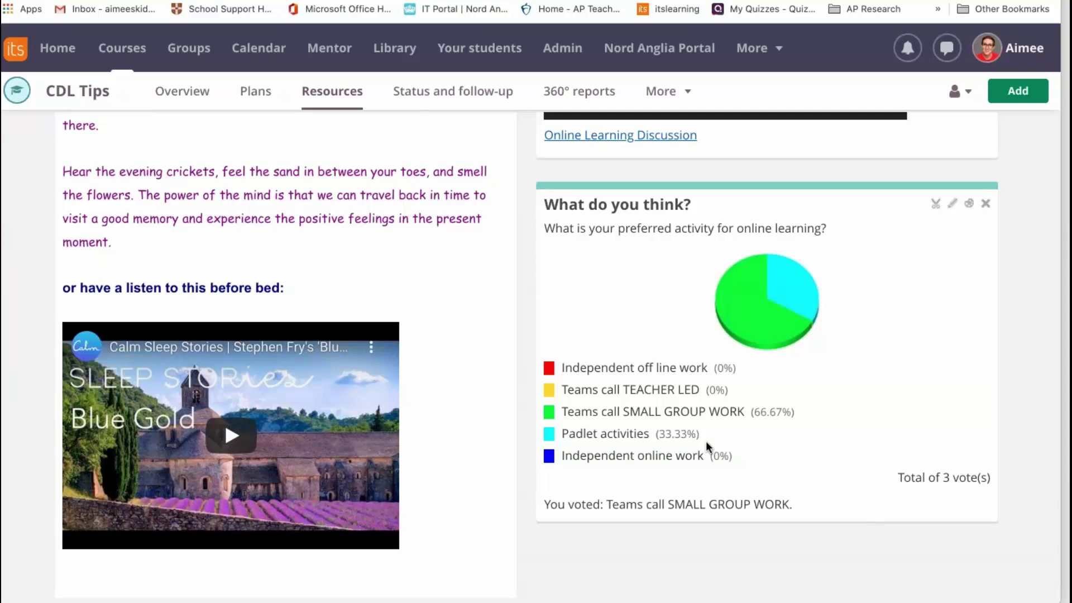
Review the Wellbeing block's visualization exercise and its embedded Calm Sleep Stories video.
scroll(389, 435, up, 8)
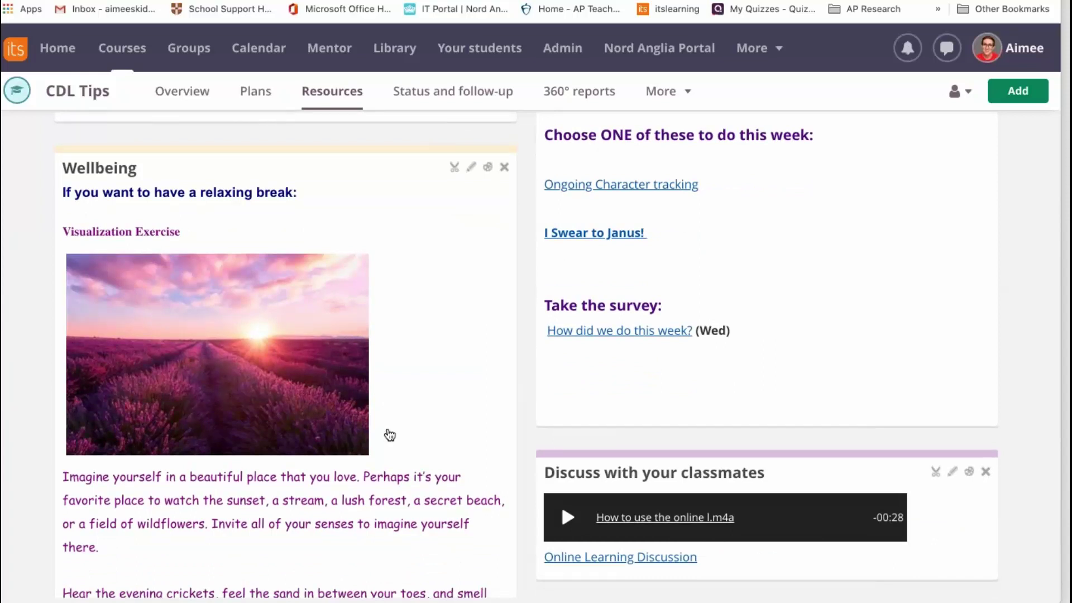
scroll(389, 435, down, 3)
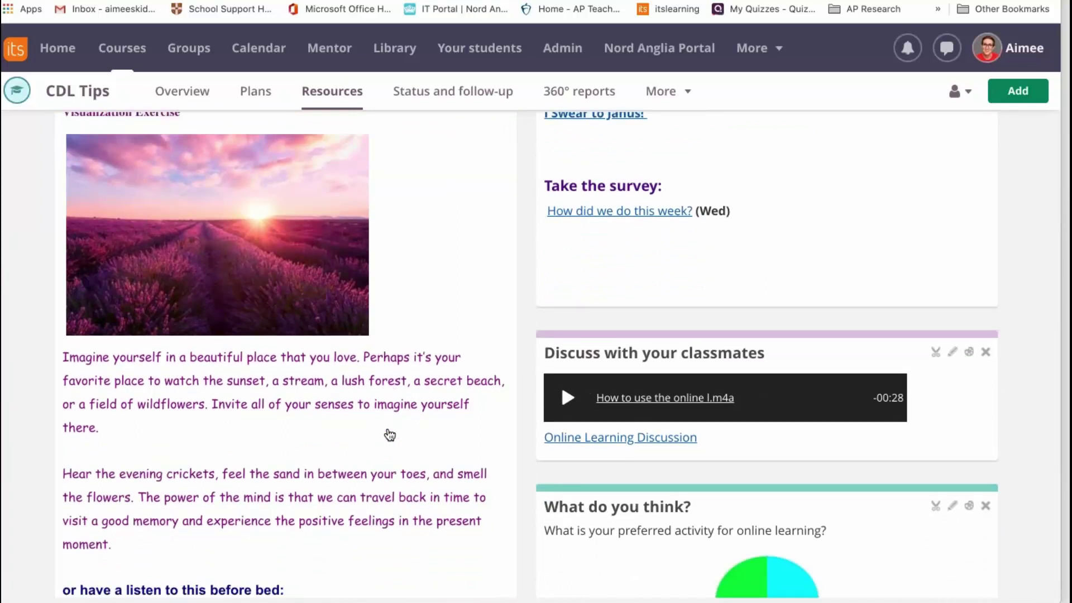
scroll(389, 435, down, 5)
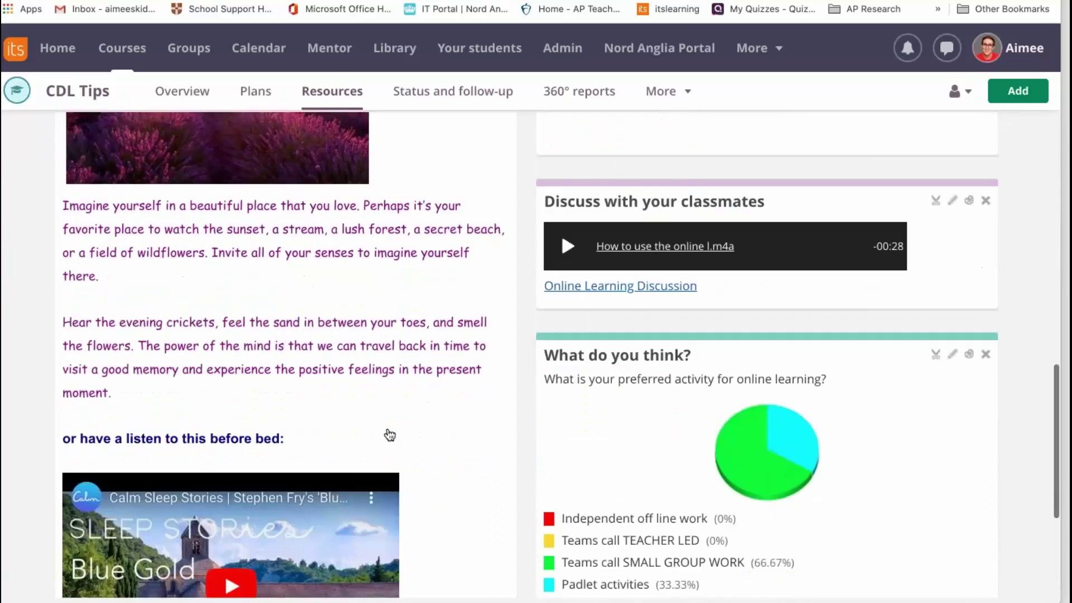
scroll(389, 435, down, 5)
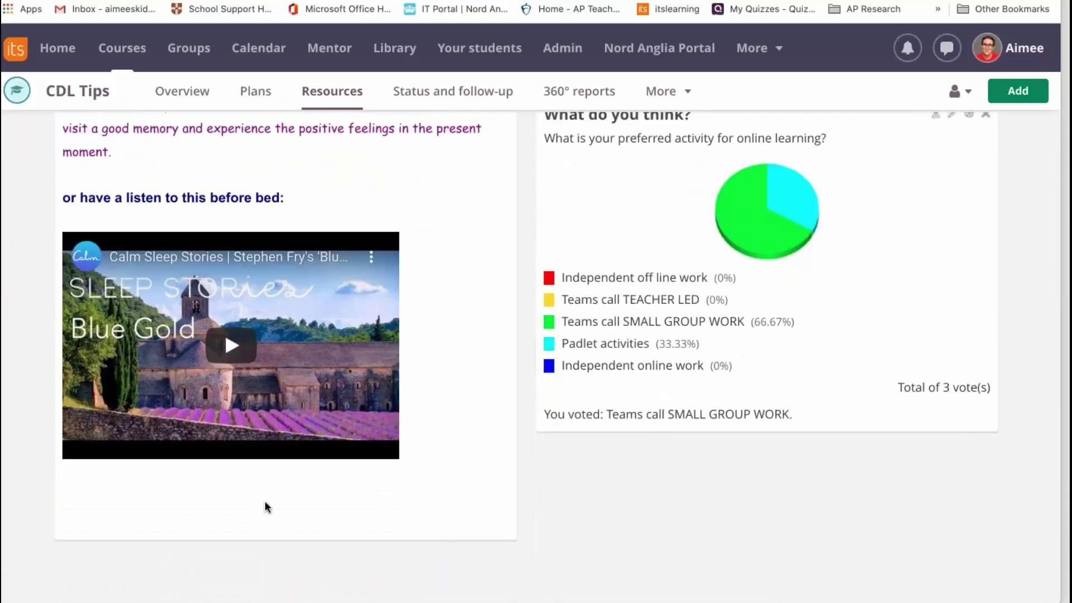
scroll(265, 507, up, 3)
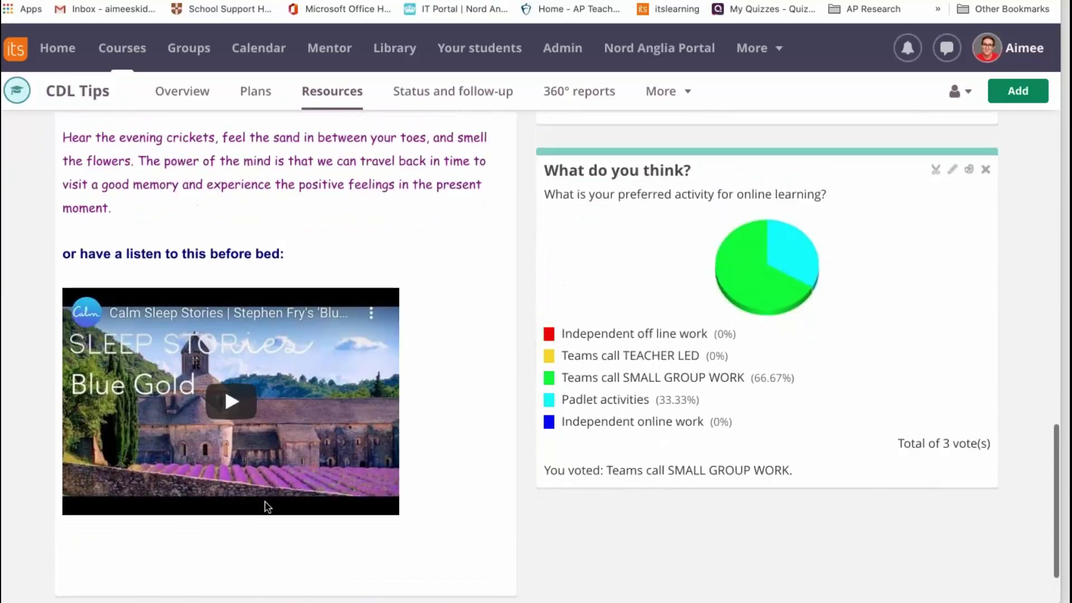
scroll(264, 507, up, 9)
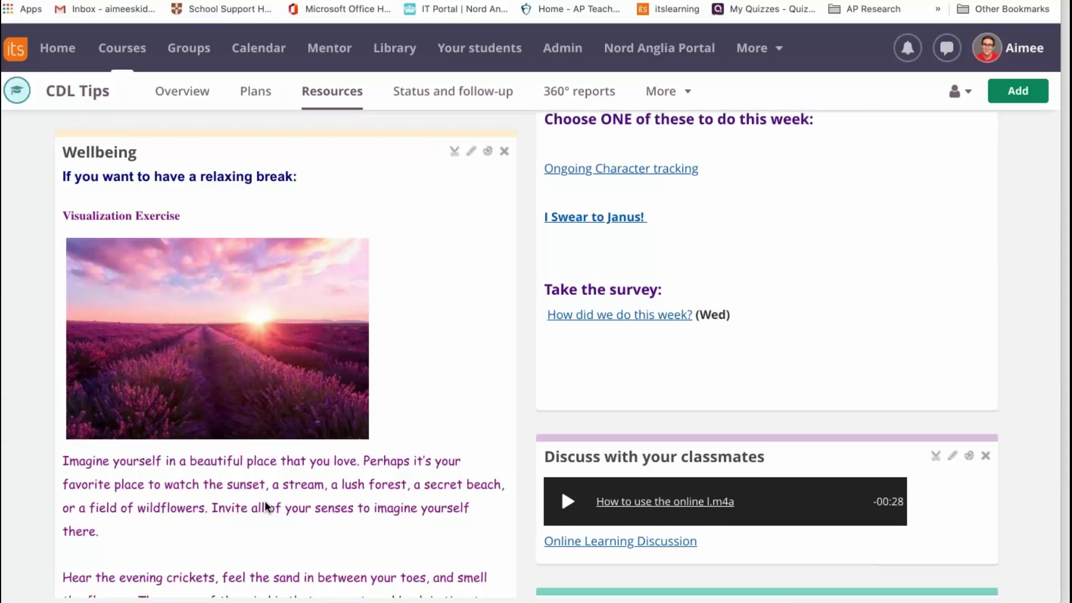
scroll(264, 507, up, 10)
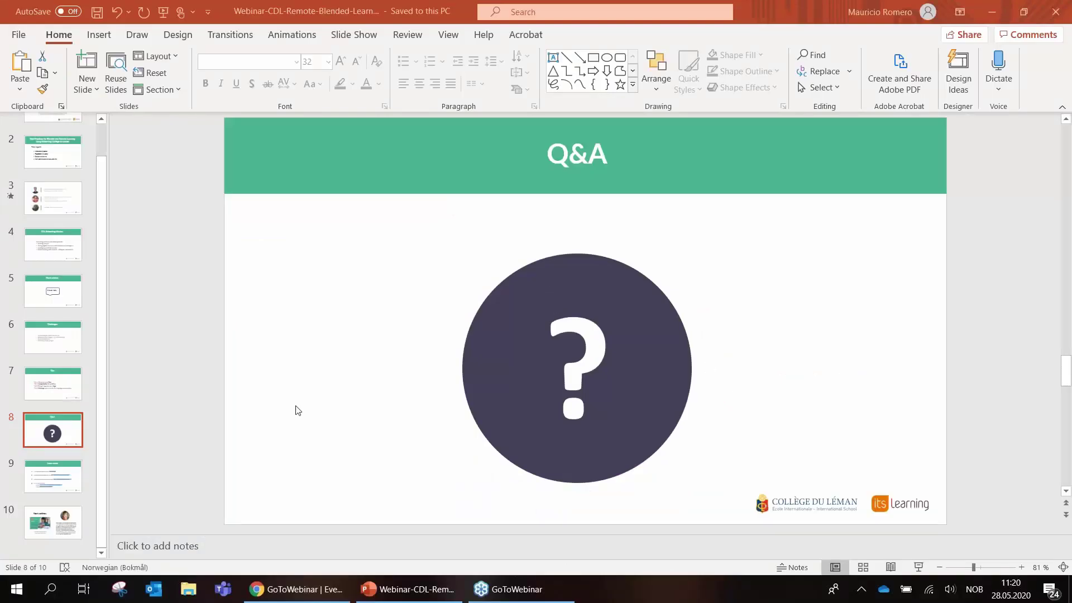
Start the PowerPoint slide show from the Q&A slide of the webinar presentation.
click(919, 565)
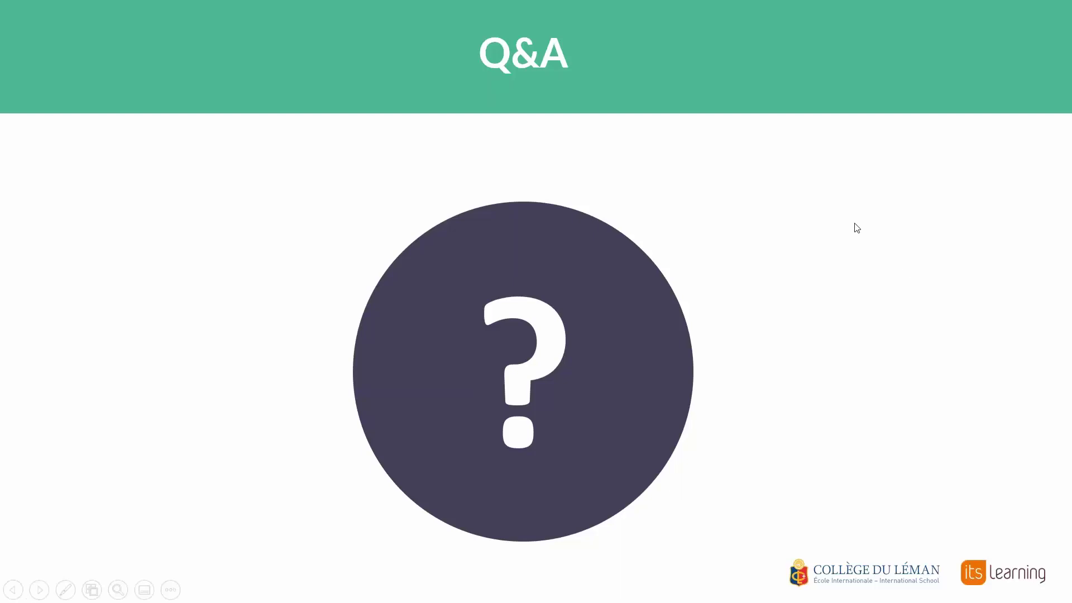